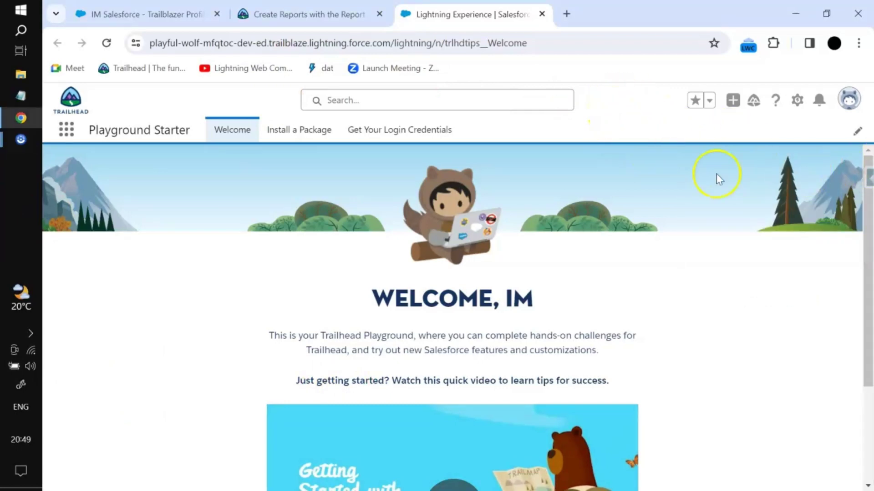
Step: Bring up the Inspector Reloaded side panel, glancing at the browser extensions list
{"action": "left_click", "coordinate": [867, 178]}
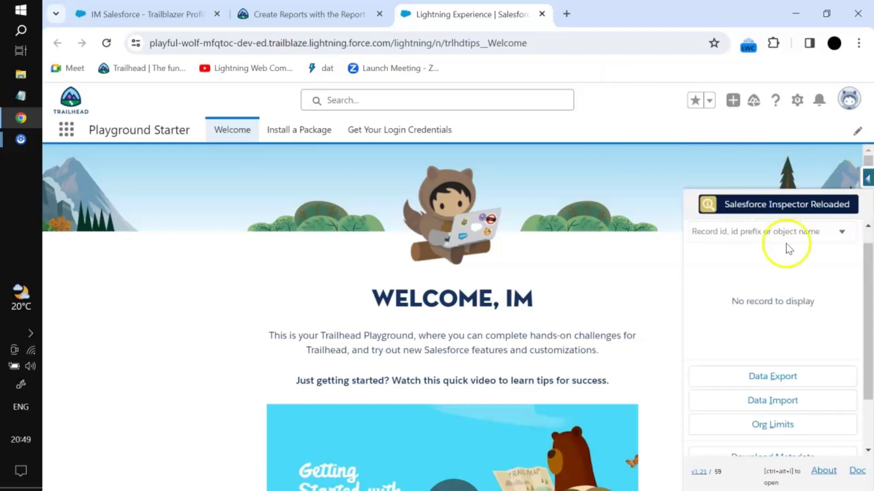
{"action": "left_click", "coordinate": [775, 44]}
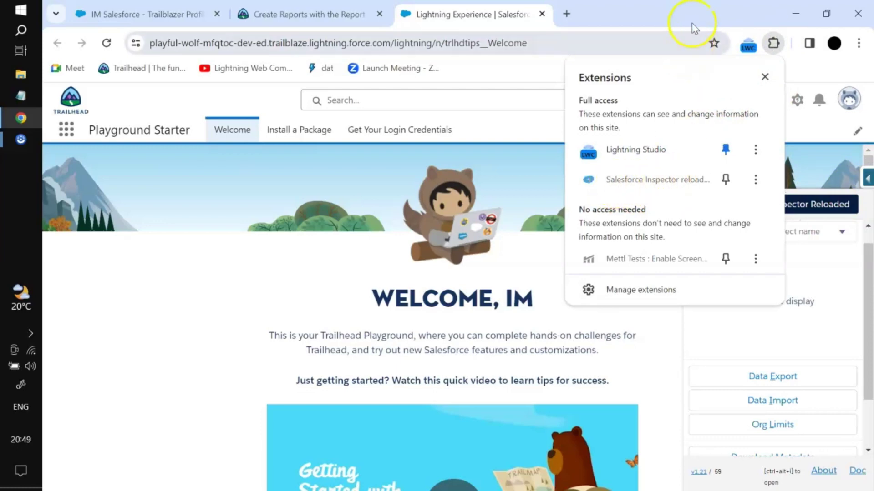
{"action": "left_click", "coordinate": [703, 10]}
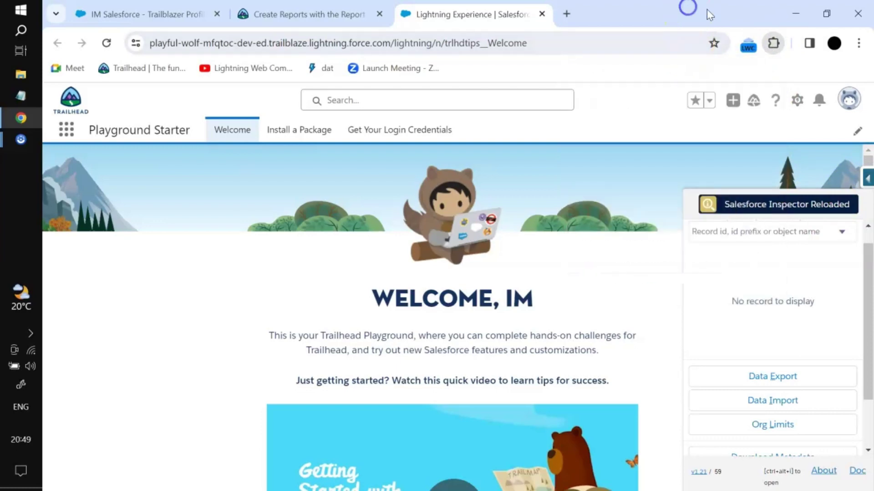
{"action": "left_click", "coordinate": [867, 174]}
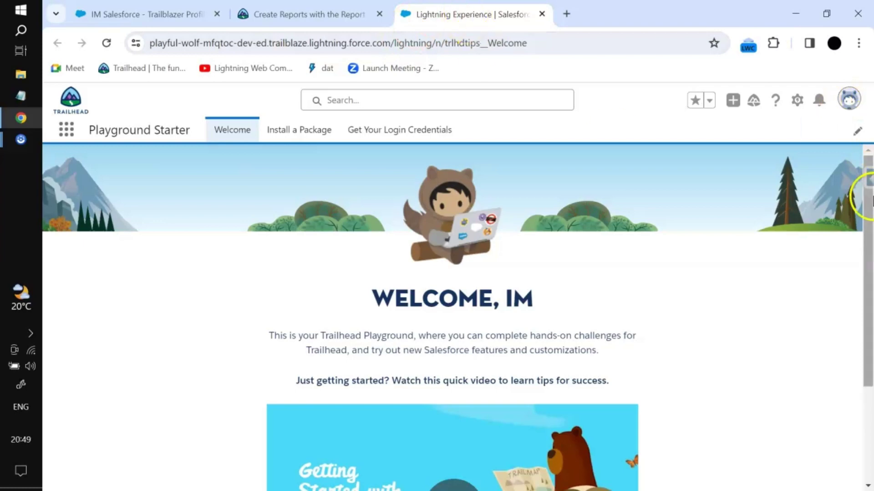
{"action": "left_click", "coordinate": [867, 178]}
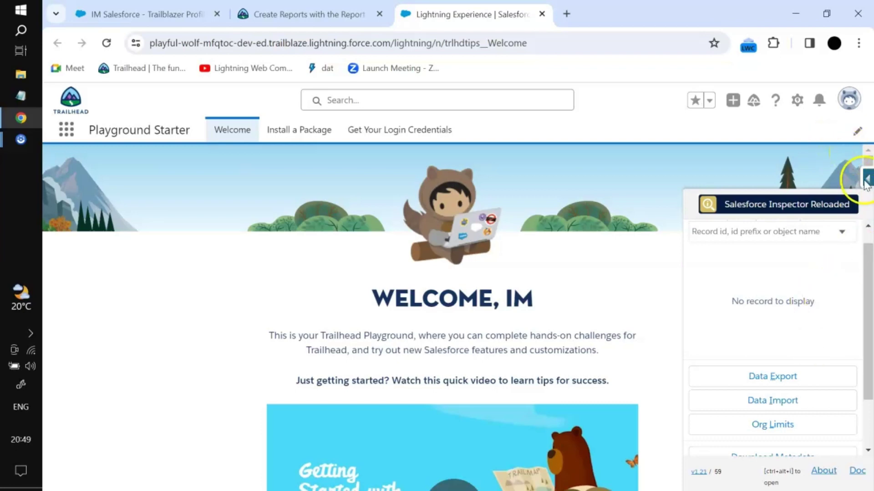
Step: Open the Data Export link in a new browser tab and switch to it
{"action": "left_click", "coordinate": [772, 379]}
{"action": "right_click", "coordinate": [772, 379]}
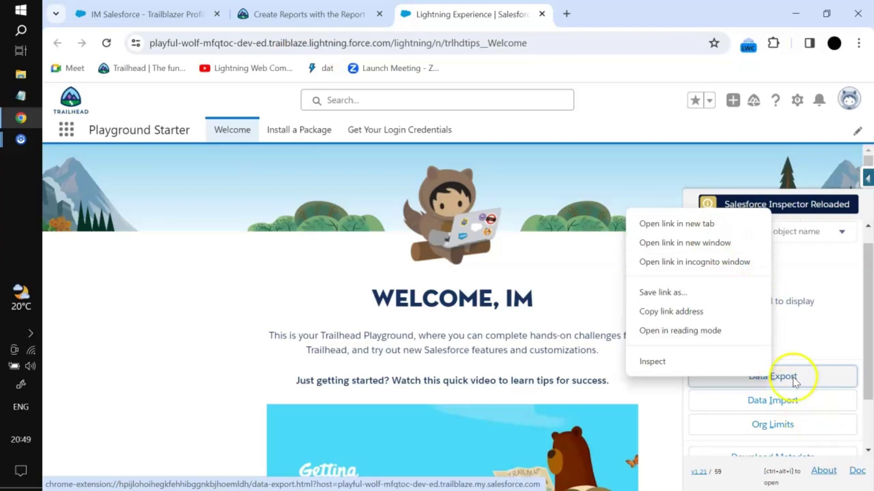
{"action": "left_click", "coordinate": [713, 223]}
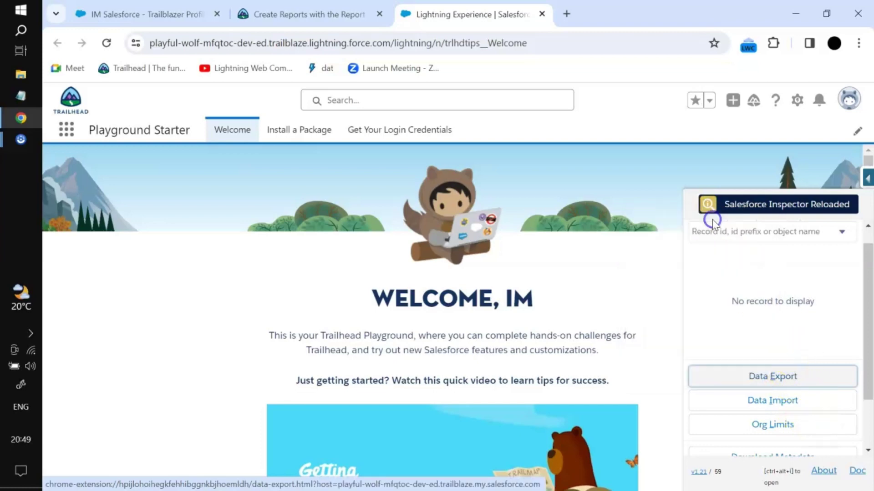
{"action": "left_click", "coordinate": [600, 14]}
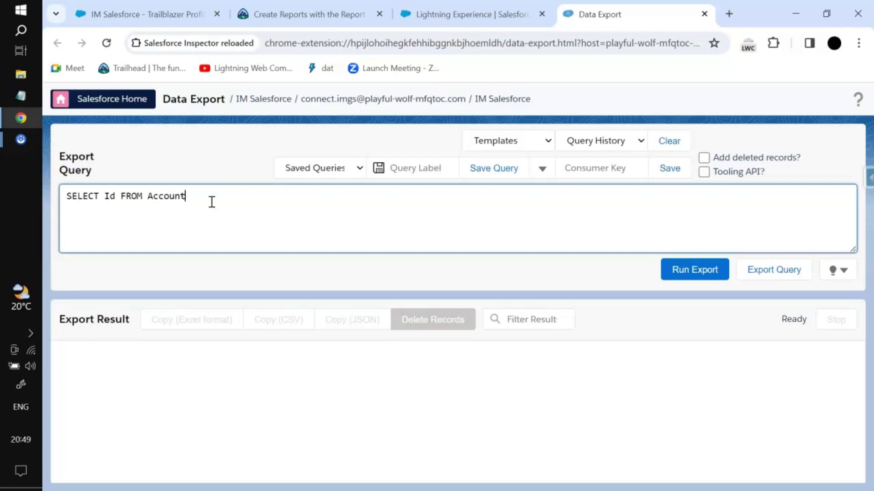
Step: Run SELECT Id FROM Account to export 12 records, and check the still-empty saved queries
{"action": "left_click", "coordinate": [675, 271]}
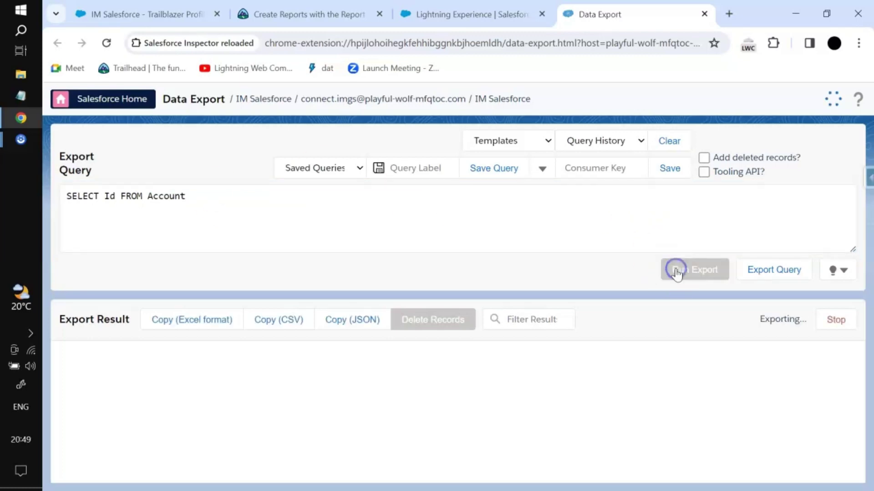
{"action": "scroll", "coordinate": [215, 403], "scroll_direction": "down", "scroll_amount": 2}
{"action": "scroll", "coordinate": [215, 400], "scroll_direction": "up", "scroll_amount": 2}
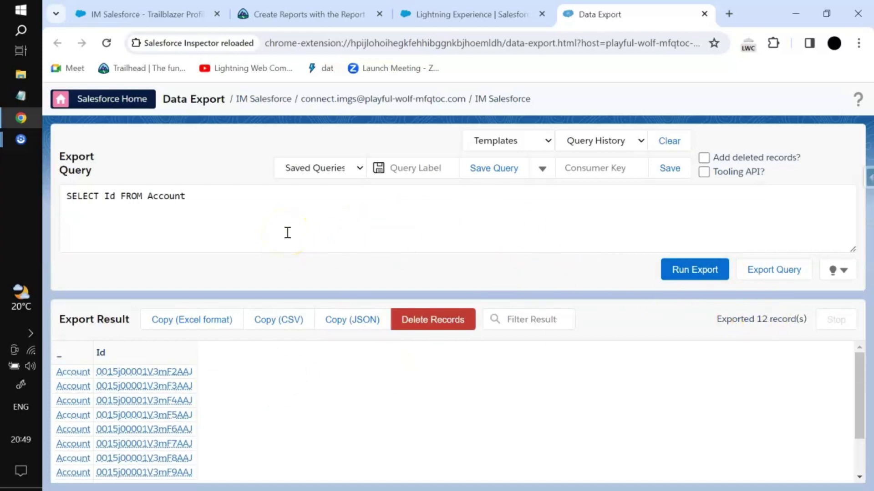
{"action": "left_click", "coordinate": [317, 167]}
{"action": "left_click", "coordinate": [370, 206]}
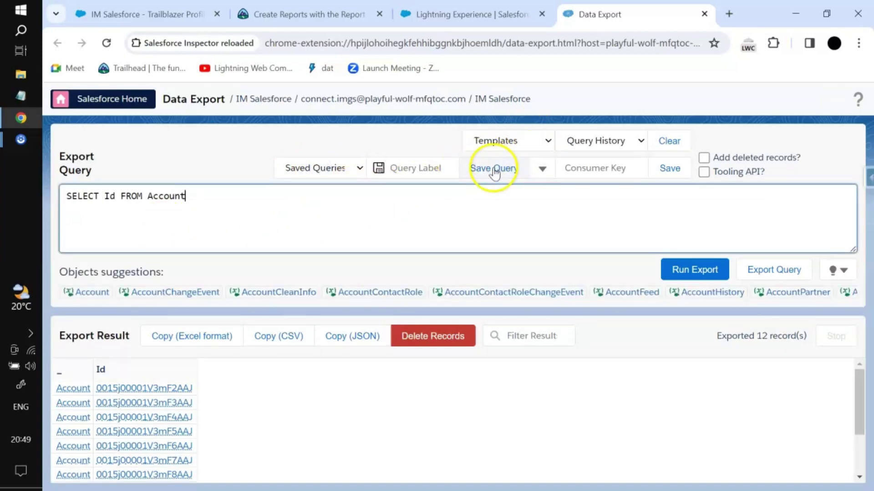
Step: Save the query and confirm it appears in Saved Queries and Query History
{"action": "left_click", "coordinate": [495, 172]}
{"action": "left_click", "coordinate": [339, 171]}
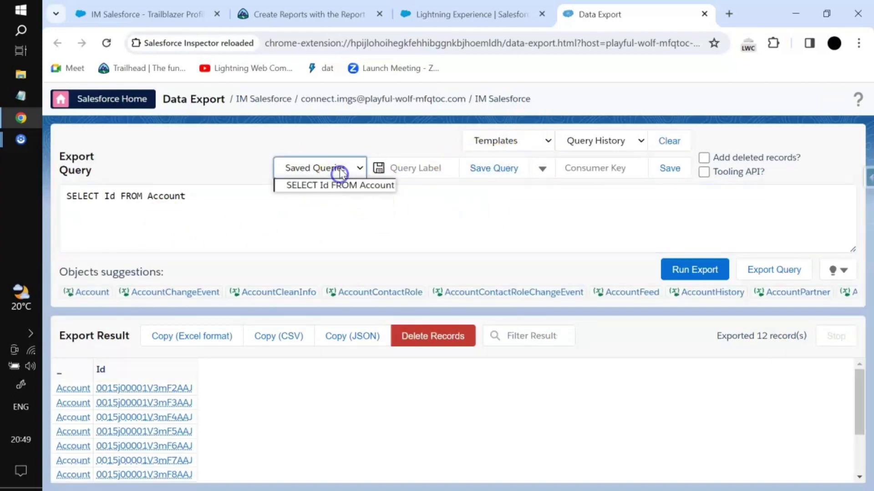
{"action": "left_click", "coordinate": [370, 216]}
{"action": "left_click", "coordinate": [585, 143]}
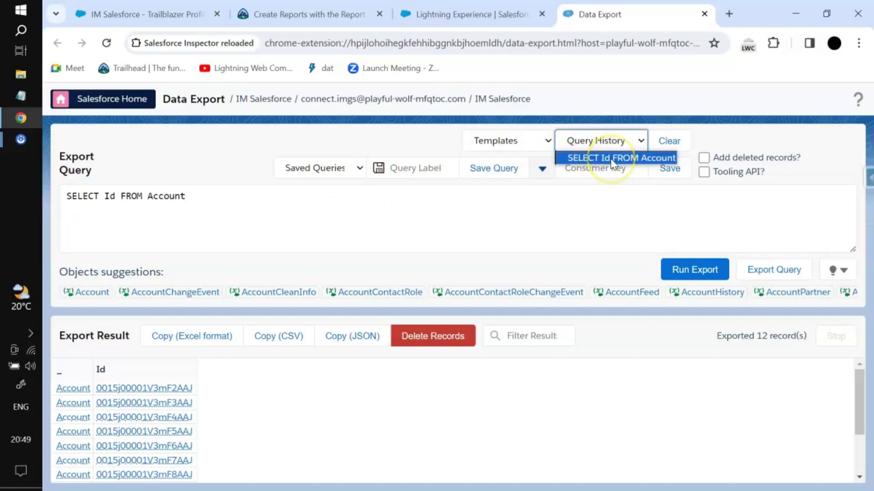
{"action": "left_click", "coordinate": [116, 195]}
Step: Add AccountNumber after Id and export the 12 Accounts with that field
{"action": "type", "text": ",a"}
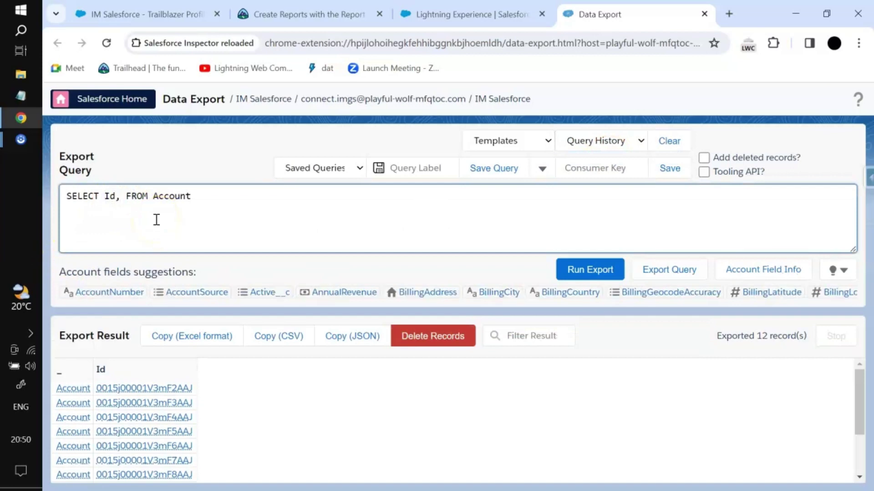
{"action": "type", "text": "ccount"}
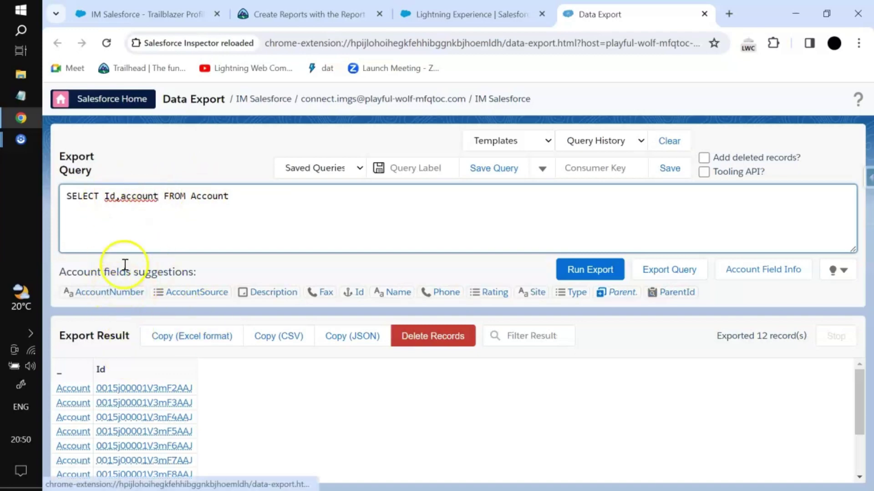
{"action": "double_click", "coordinate": [208, 196]}
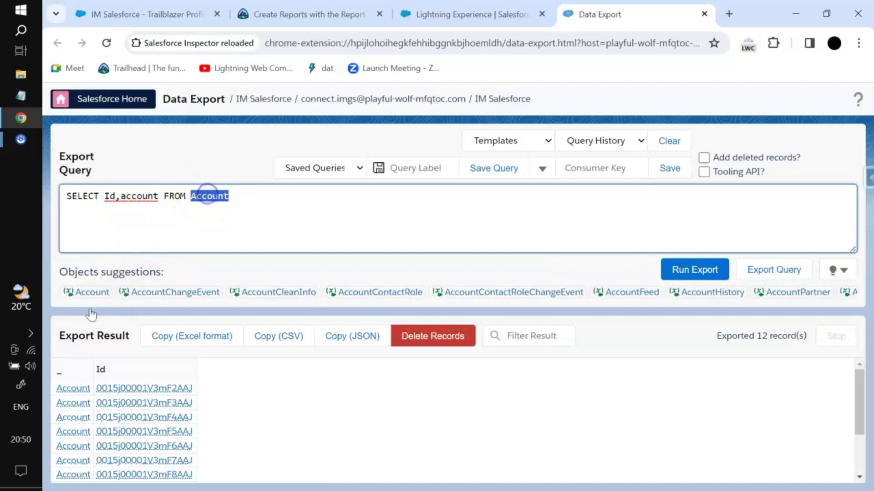
{"action": "left_click", "coordinate": [157, 200]}
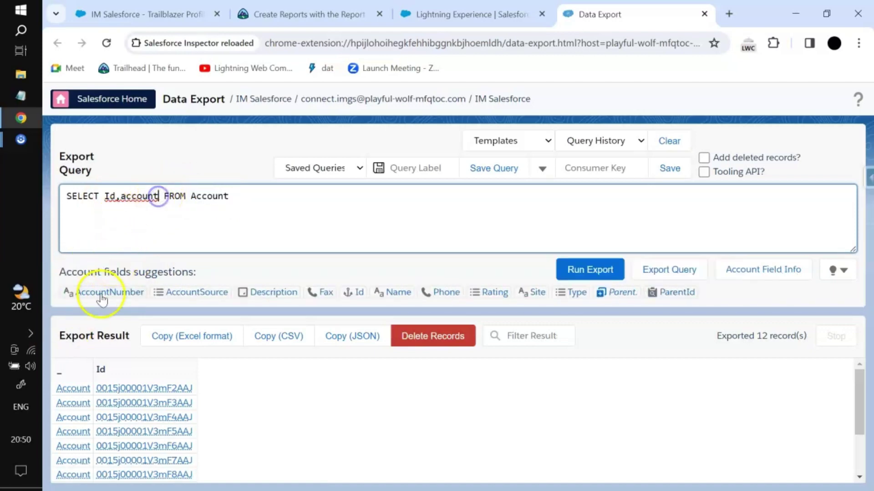
{"action": "left_click", "coordinate": [100, 293]}
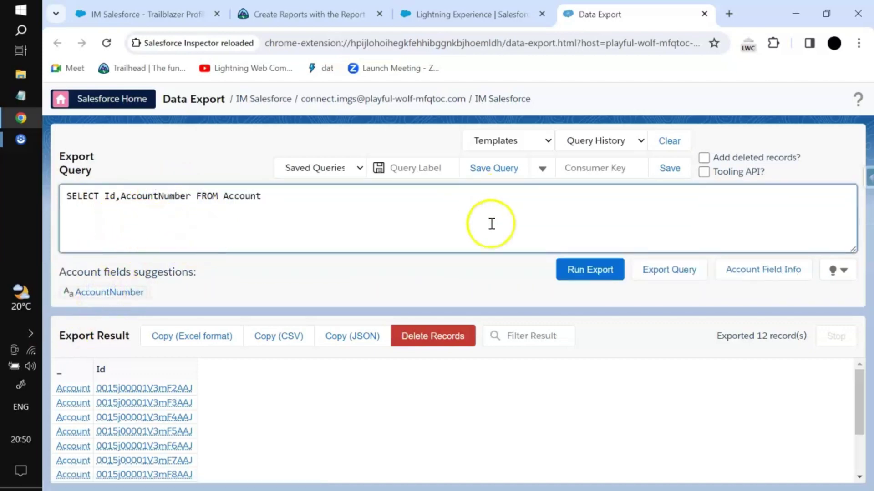
{"action": "left_click", "coordinate": [567, 266]}
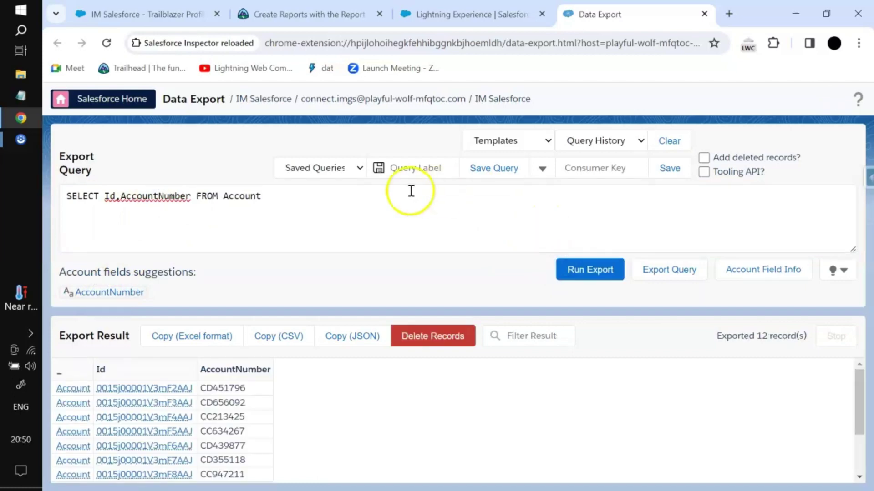
Step: Save the Id, AccountNumber query and review Saved Queries, Query History and Templates
{"action": "left_click", "coordinate": [475, 172]}
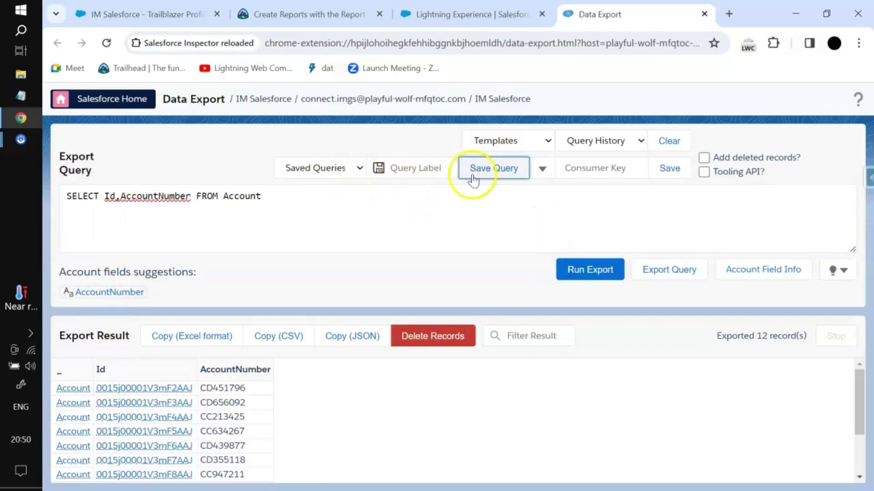
{"action": "left_click", "coordinate": [344, 169]}
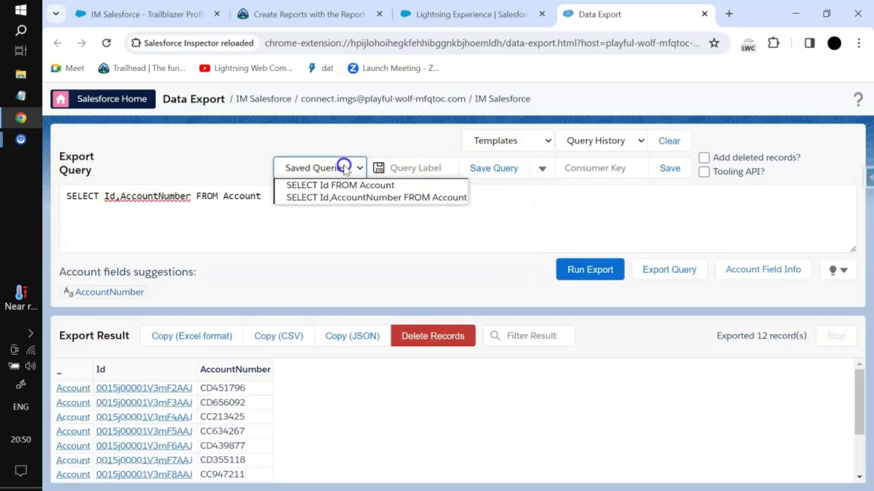
{"action": "left_click", "coordinate": [346, 201]}
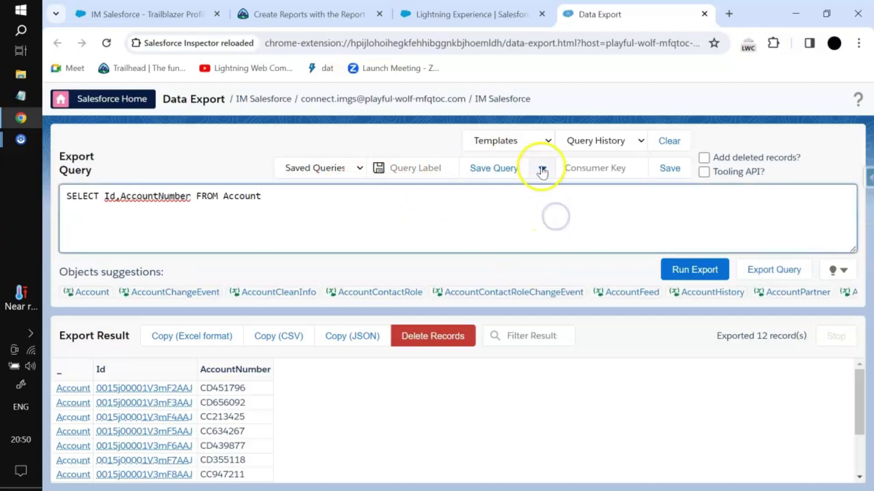
{"action": "left_click", "coordinate": [598, 143]}
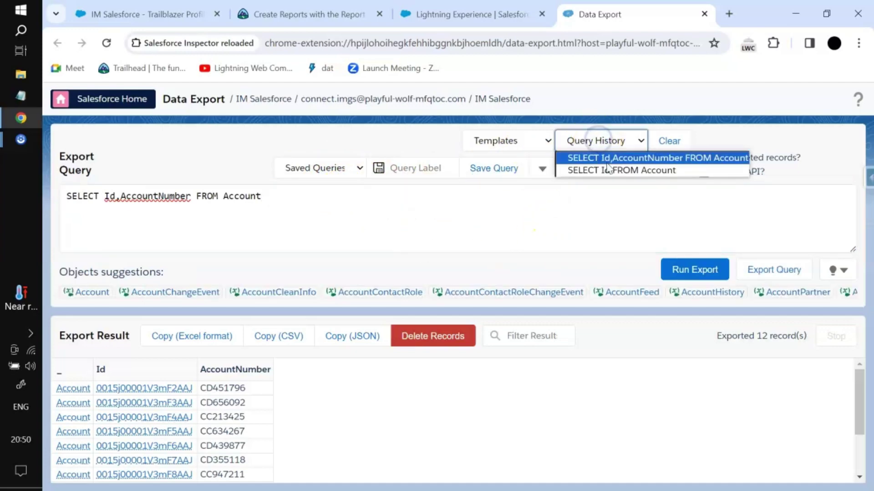
{"action": "left_click", "coordinate": [541, 206]}
{"action": "left_click", "coordinate": [524, 140]}
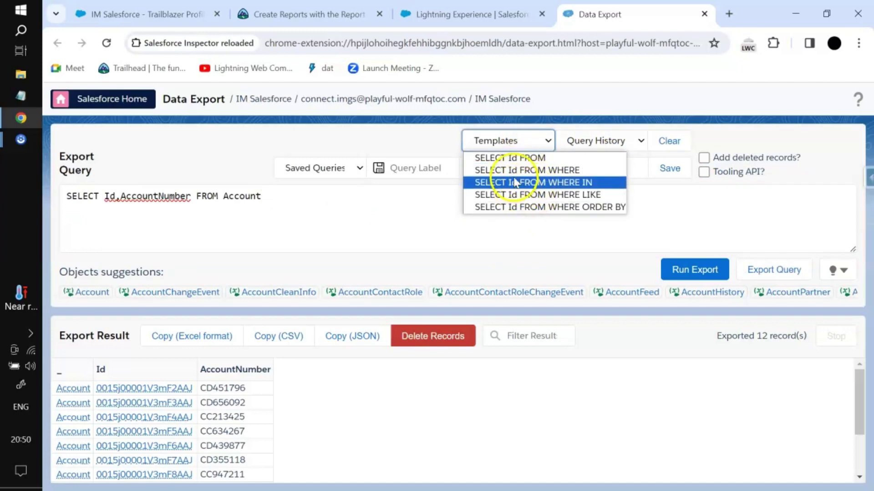
Step: Apply the SELECT Id FROM WHERE IN template, fill in Account, and delete the IN keyword
{"action": "left_click", "coordinate": [515, 182]}
{"action": "left_click", "coordinate": [538, 137]}
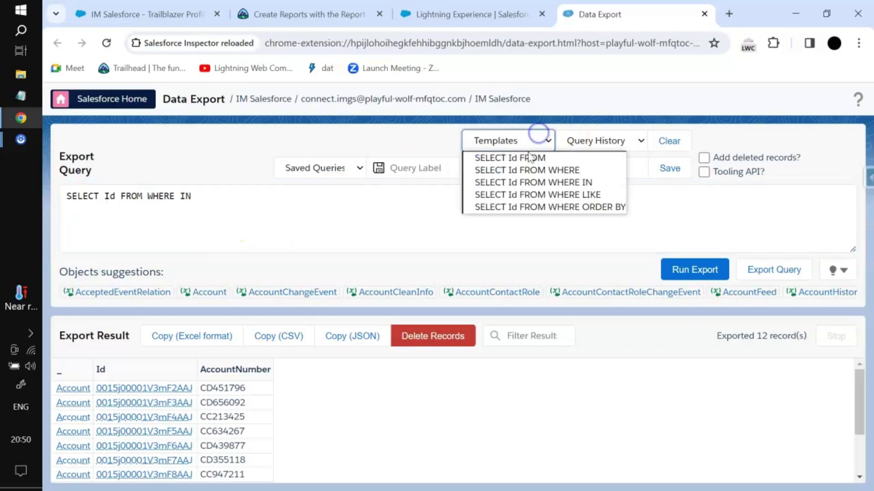
{"action": "left_click", "coordinate": [526, 182]}
{"action": "left_click", "coordinate": [144, 199]}
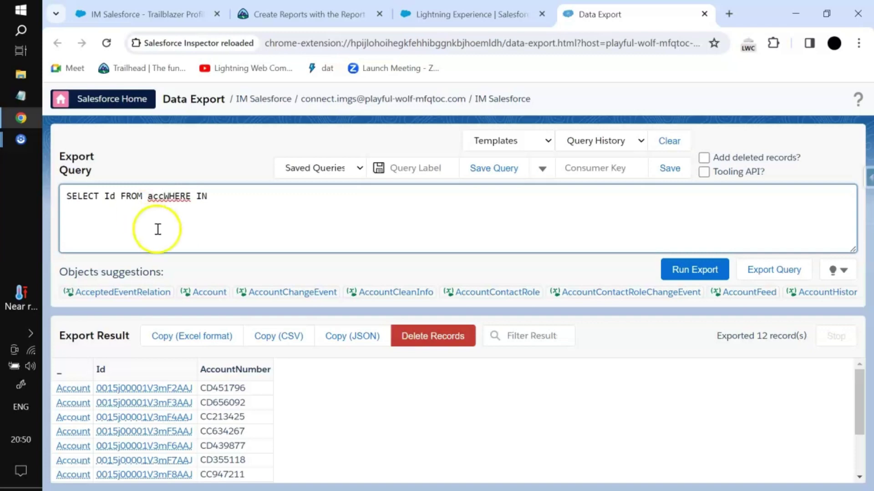
{"action": "type", "text": "acc"}
{"action": "left_click", "coordinate": [206, 292]}
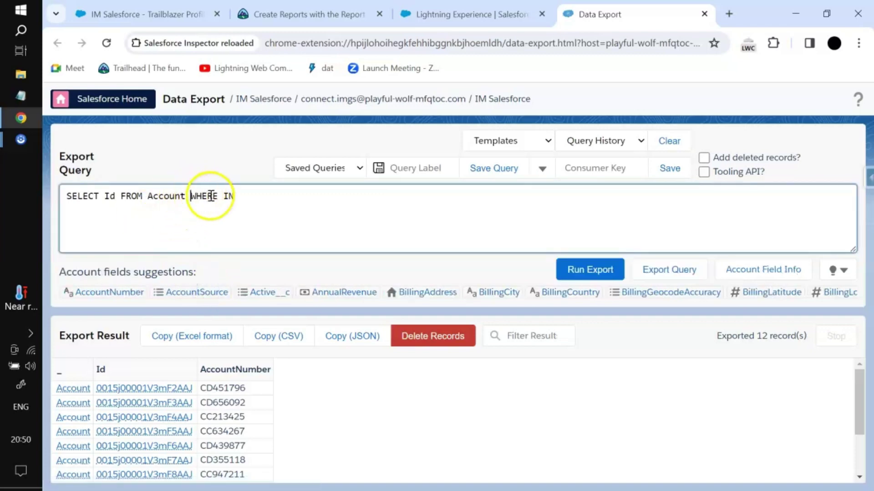
{"action": "double_click", "coordinate": [229, 196]}
{"action": "key", "text": "BackSpace"}
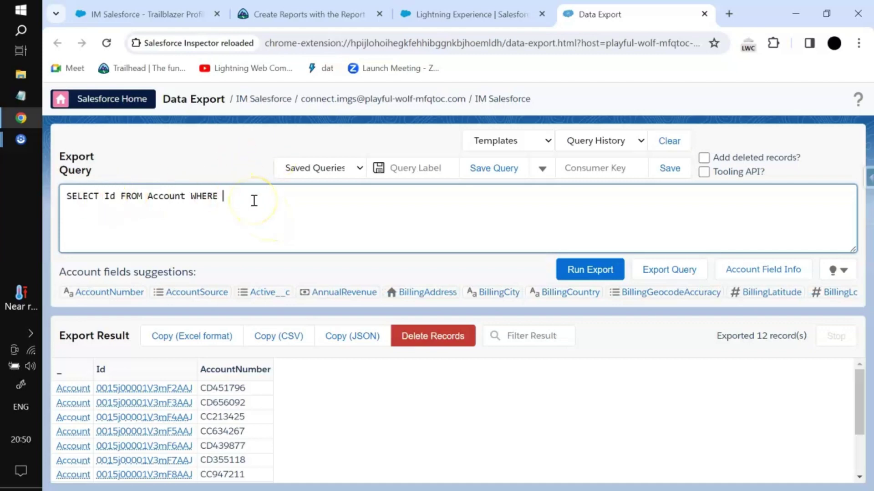
Step: Clear the query history and check both history and saved queries lists
{"action": "left_click", "coordinate": [670, 141]}
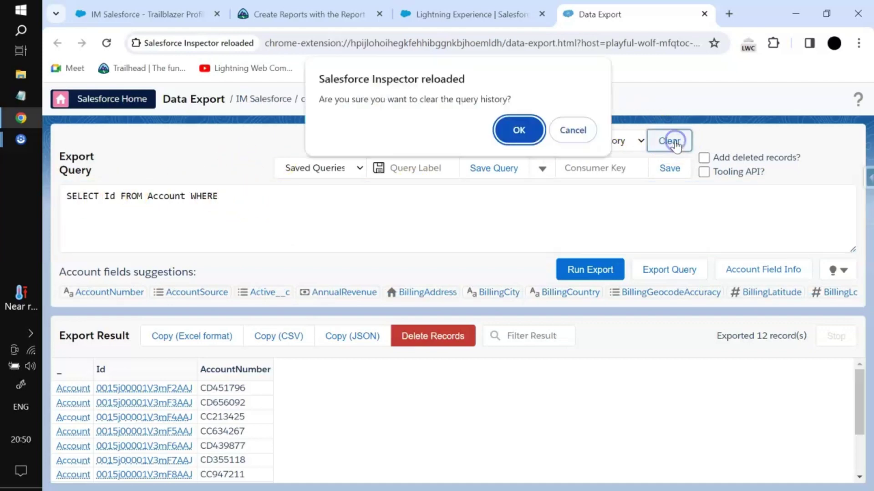
{"action": "left_click", "coordinate": [520, 131]}
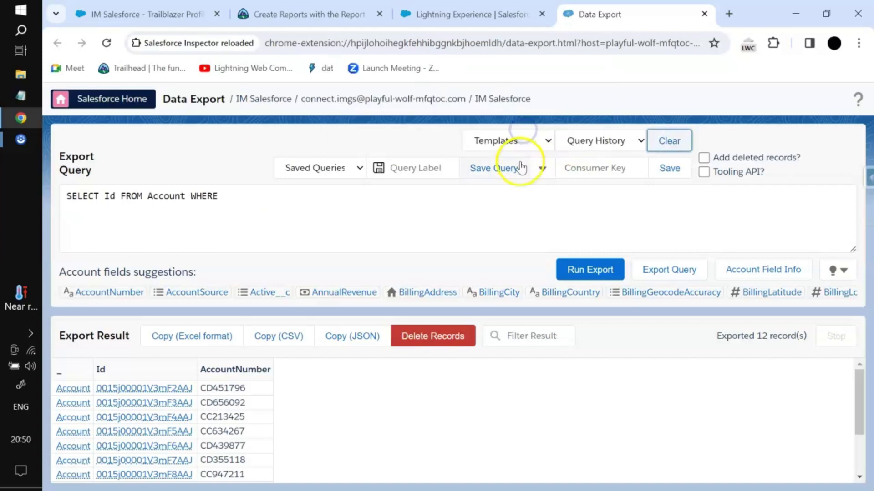
{"action": "left_click", "coordinate": [588, 141]}
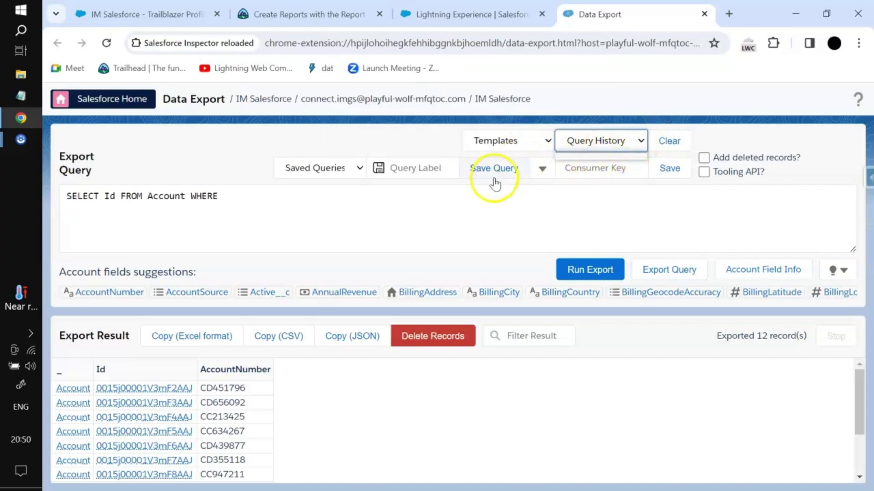
{"action": "left_click", "coordinate": [327, 168]}
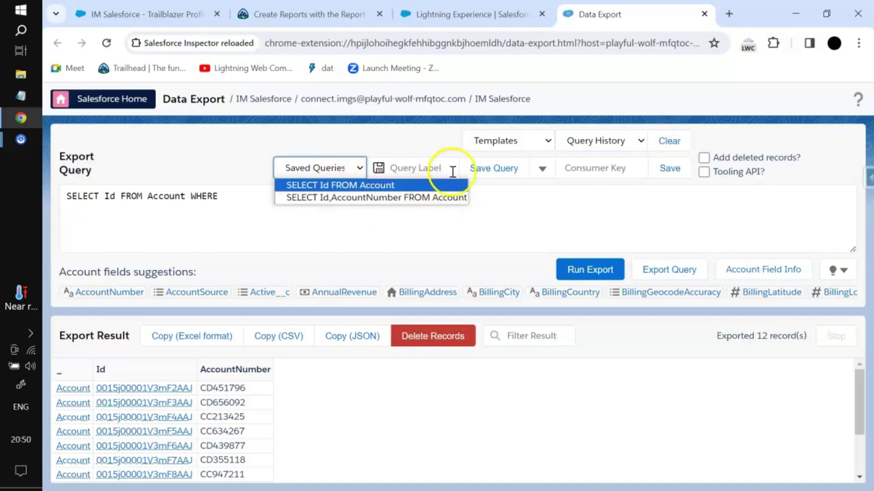
Step: Clear all saved queries from the Save Query menu and confirm none remain
{"action": "left_click", "coordinate": [541, 168]}
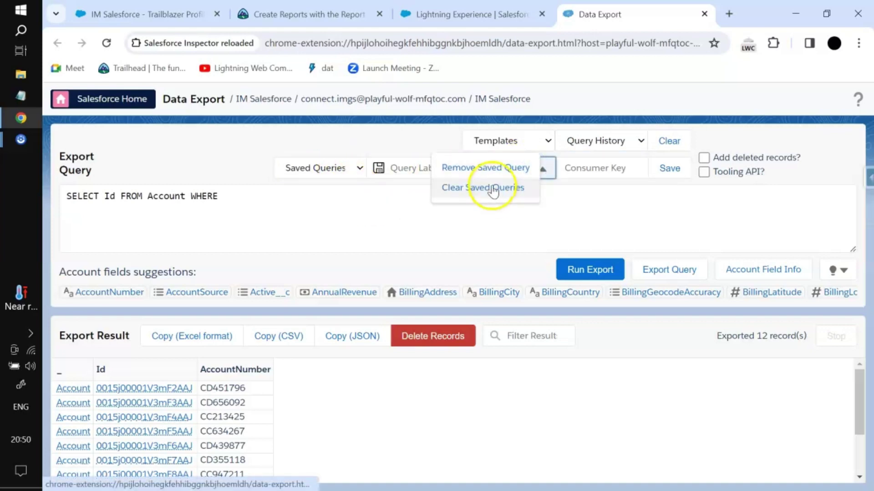
{"action": "left_click", "coordinate": [476, 188]}
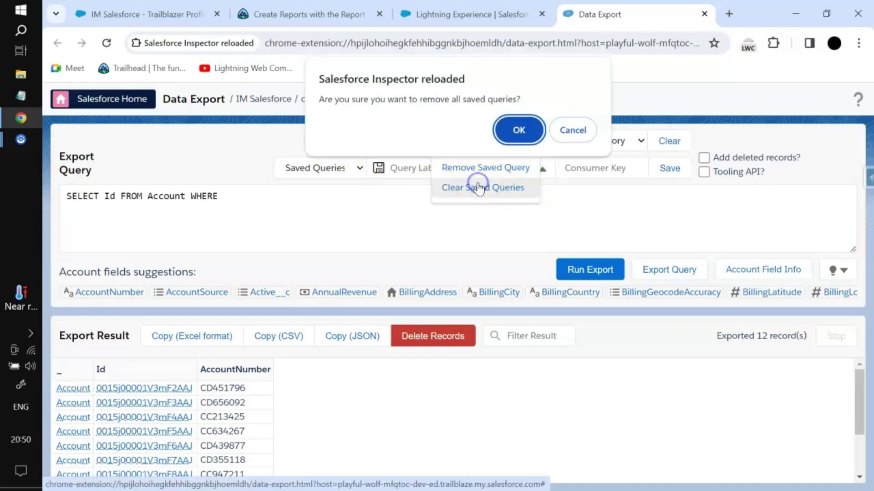
{"action": "left_click", "coordinate": [512, 141]}
{"action": "left_click", "coordinate": [331, 171]}
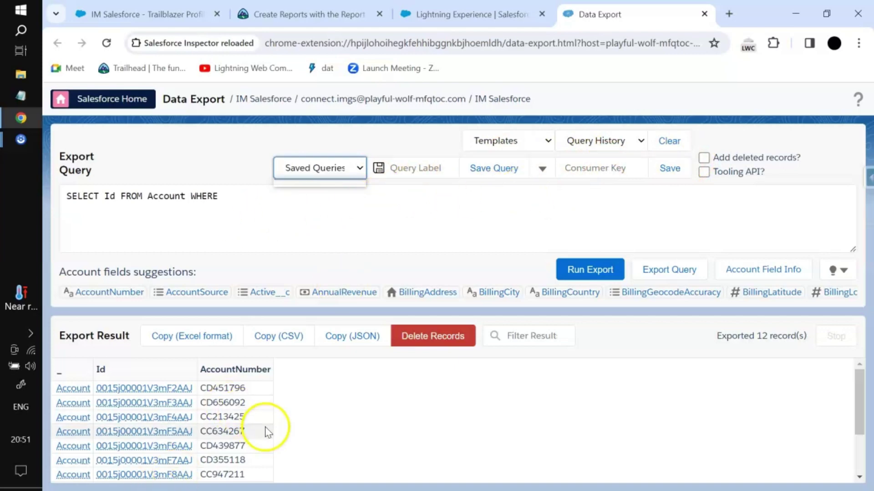
Step: Replace 'Account WHERE' in the query with 'exter', leaving deleted records excluded
{"action": "left_click", "coordinate": [704, 159]}
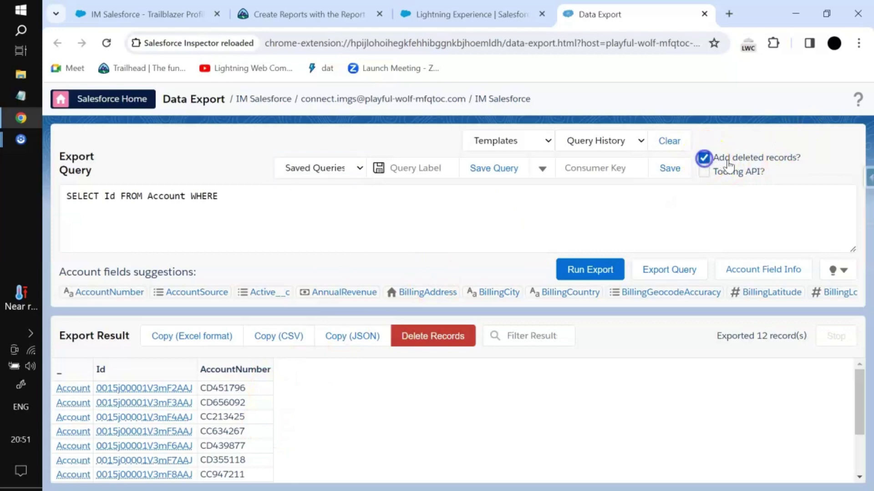
{"action": "left_click", "coordinate": [703, 158]}
{"action": "left_click", "coordinate": [386, 224]}
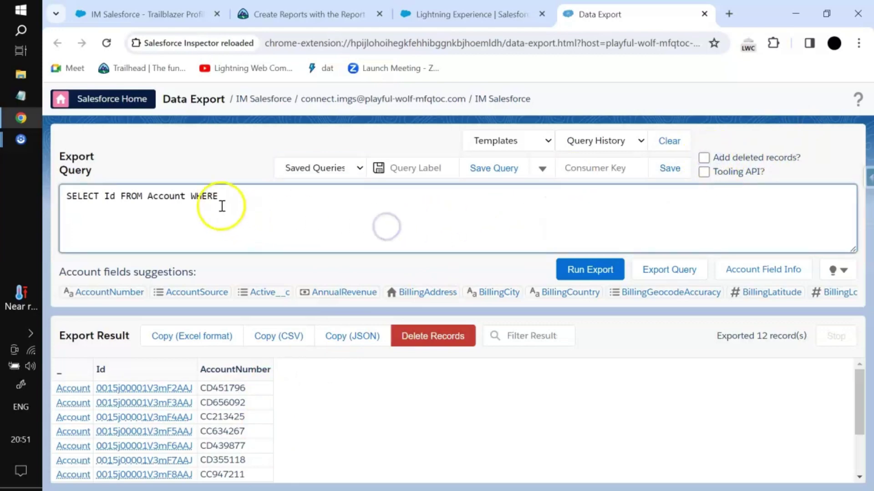
{"action": "left_click_drag", "start_coordinate": [159, 192], "coordinate": [314, 191]}
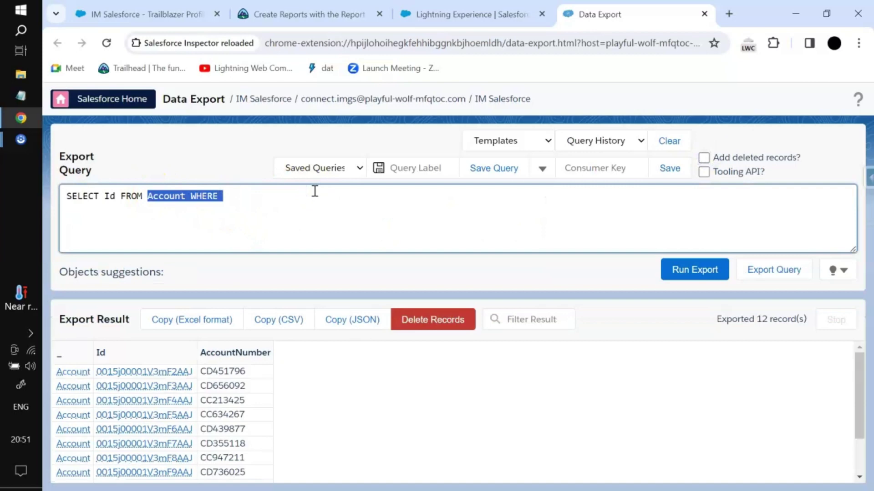
{"action": "key", "text": "BackSpace"}
{"action": "type", "text": "external"}
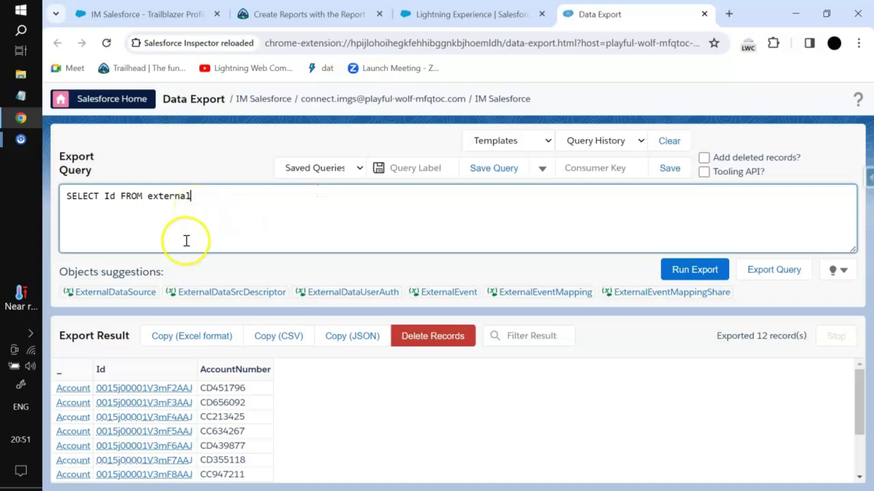
Step: Enable Tooling API, complete the object as ExternalString, and export its 9 records
{"action": "left_click", "coordinate": [703, 172]}
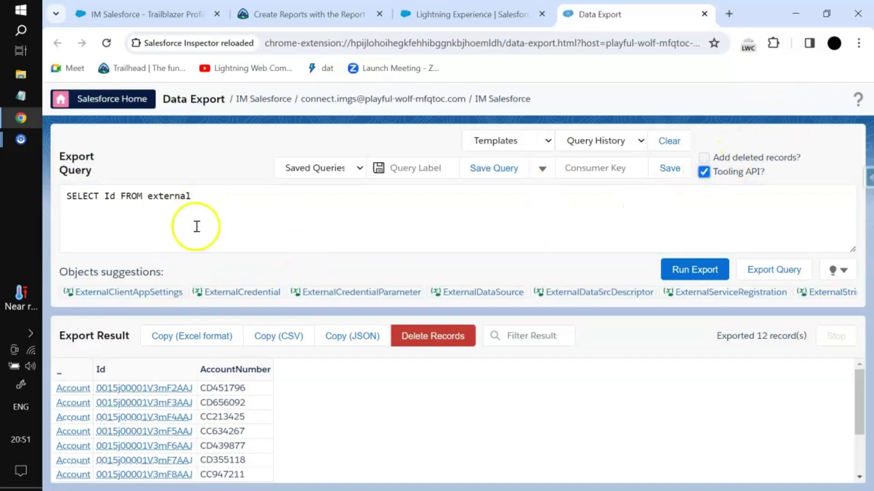
{"action": "left_click", "coordinate": [198, 200]}
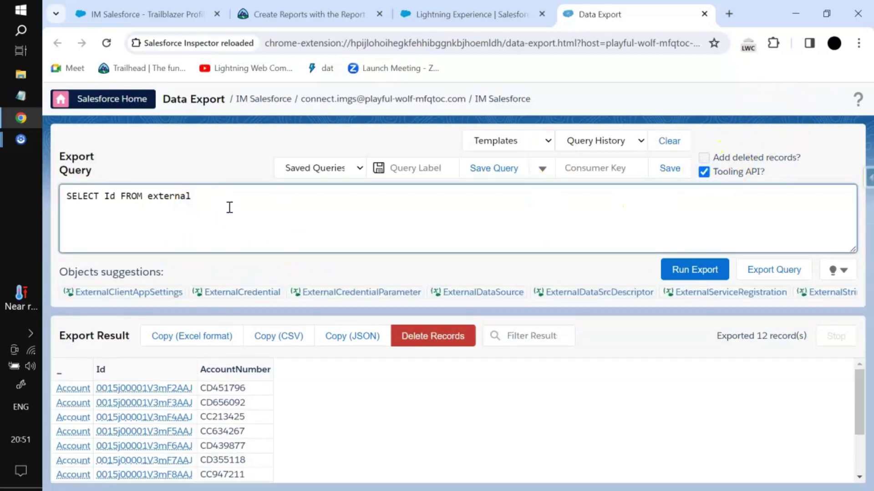
{"action": "type", "text": "str"}
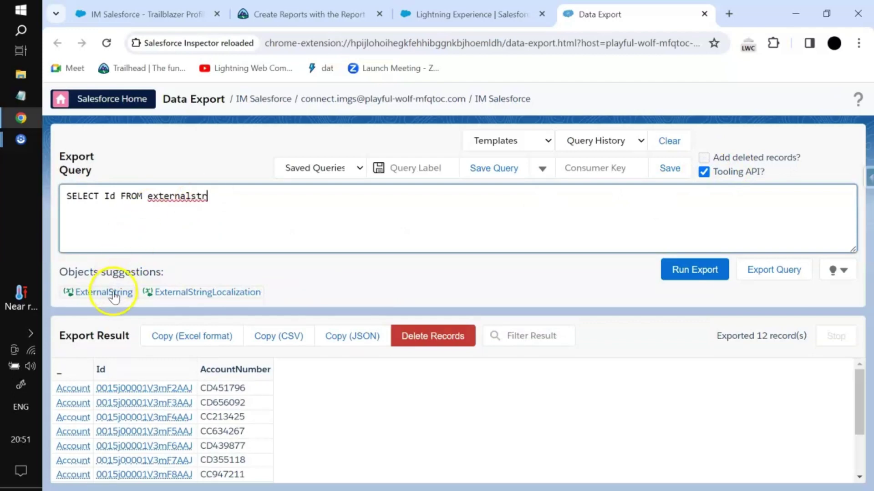
{"action": "left_click", "coordinate": [108, 294]}
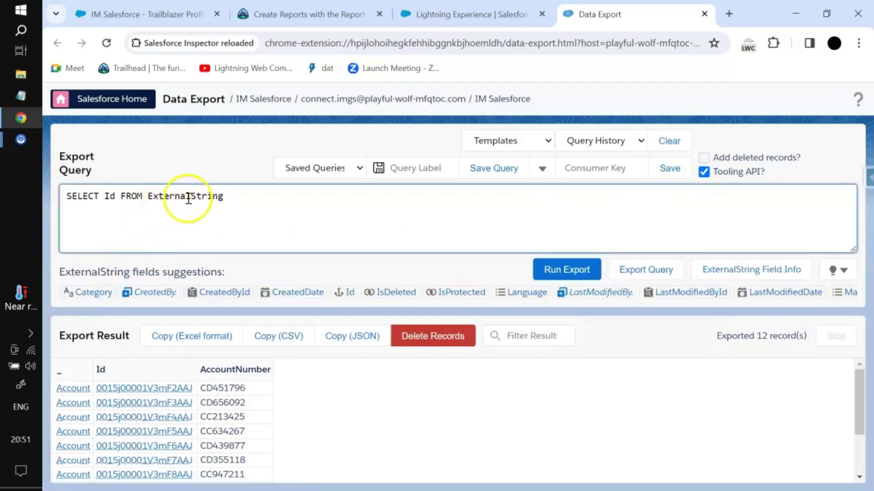
{"action": "left_click", "coordinate": [539, 272]}
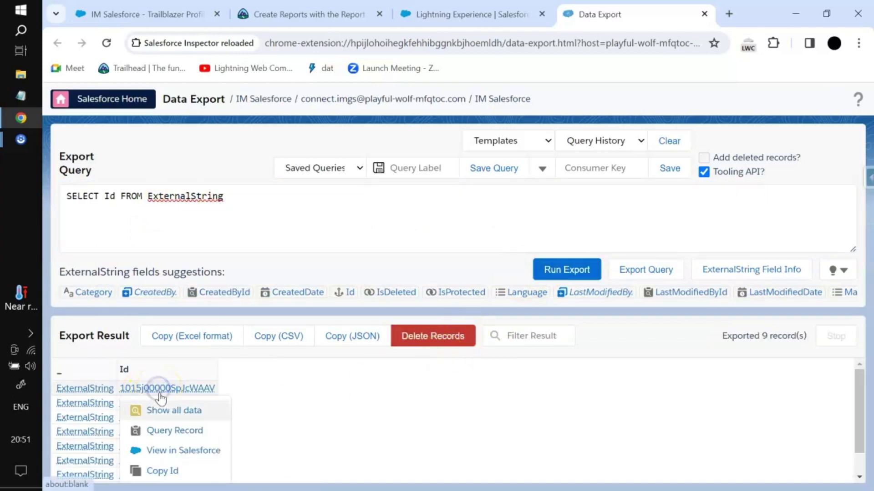
{"action": "right_click", "coordinate": [169, 449]}
{"action": "left_click", "coordinate": [394, 438]}
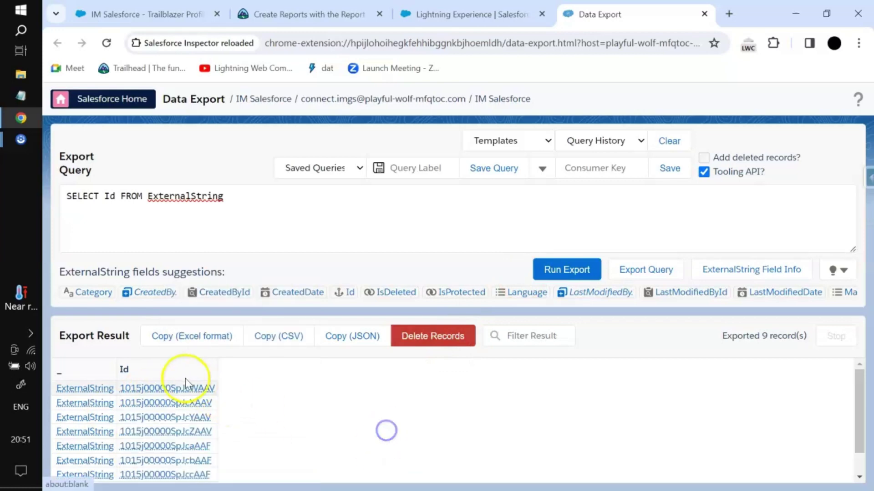
{"action": "left_click", "coordinate": [170, 389]}
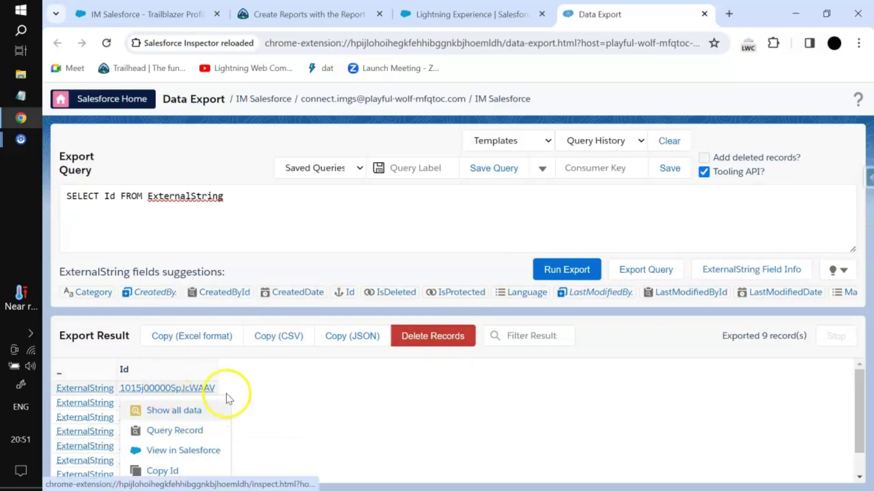
Step: Open the tt_BaseURL record's View in Salesforce link in a new tab and switch to it
{"action": "scroll", "coordinate": [237, 391], "scroll_direction": "down", "scroll_amount": 1}
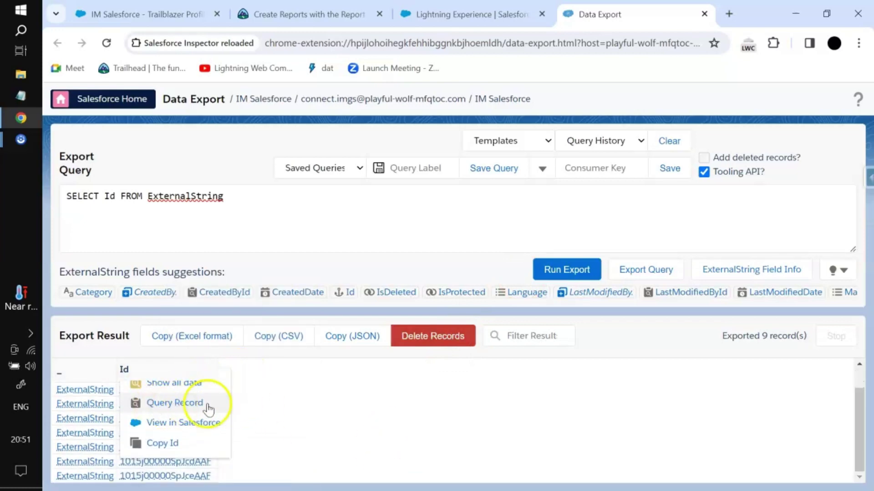
{"action": "right_click", "coordinate": [162, 423]}
{"action": "left_click", "coordinate": [207, 273]}
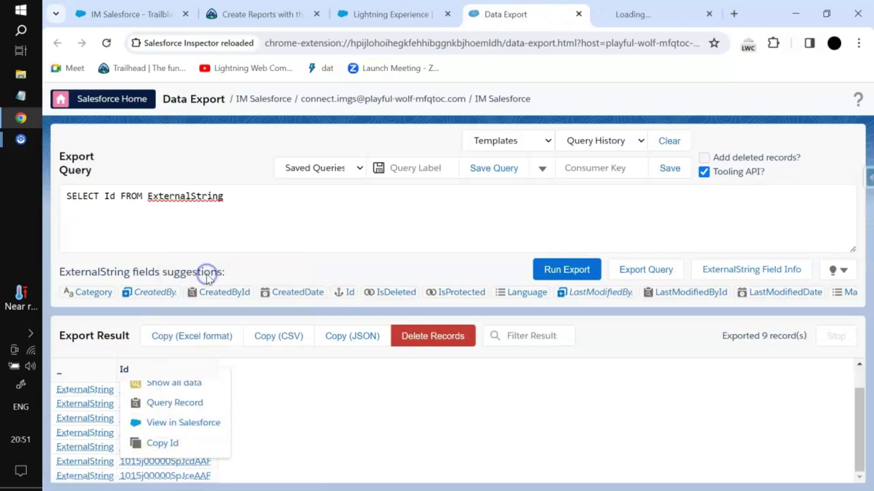
{"action": "left_click", "coordinate": [627, 10]}
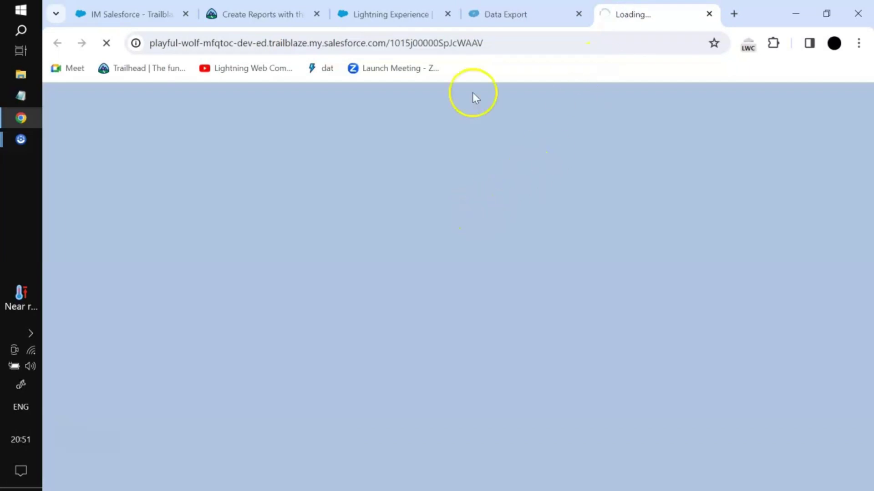
{"action": "left_click", "coordinate": [522, 13]}
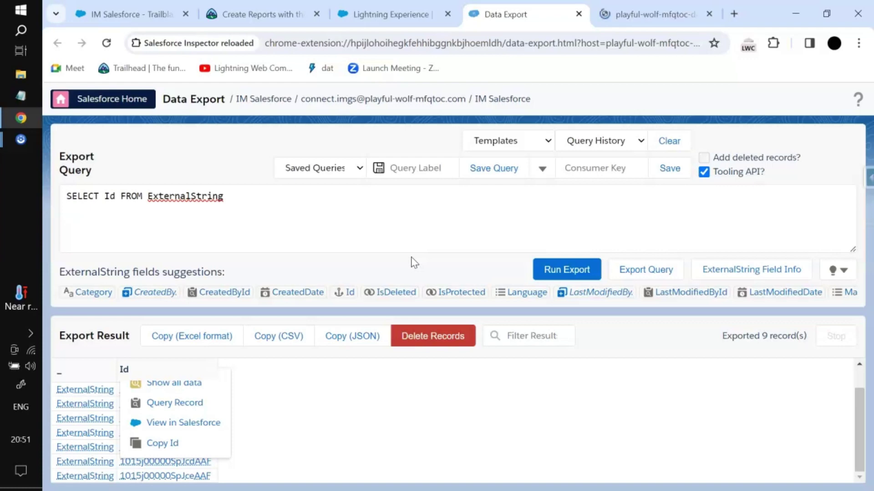
{"action": "left_click", "coordinate": [626, 9]}
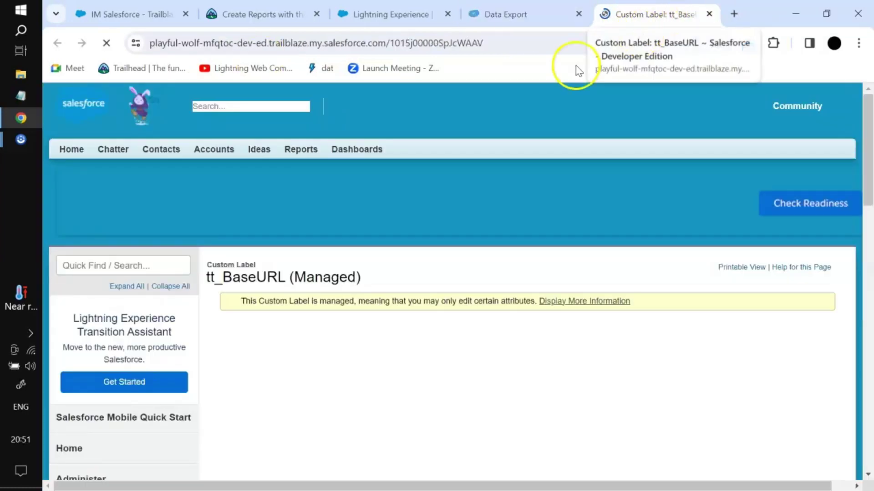
Step: Scroll through tt_BaseURL's value and package details, then go back to the Data Export tab
{"action": "scroll", "coordinate": [256, 308], "scroll_direction": "down", "scroll_amount": 2}
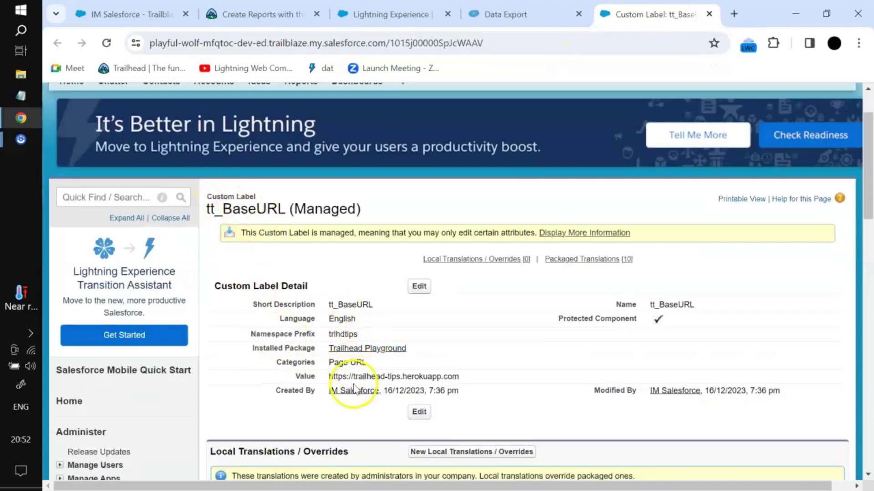
{"action": "left_click", "coordinate": [525, 15]}
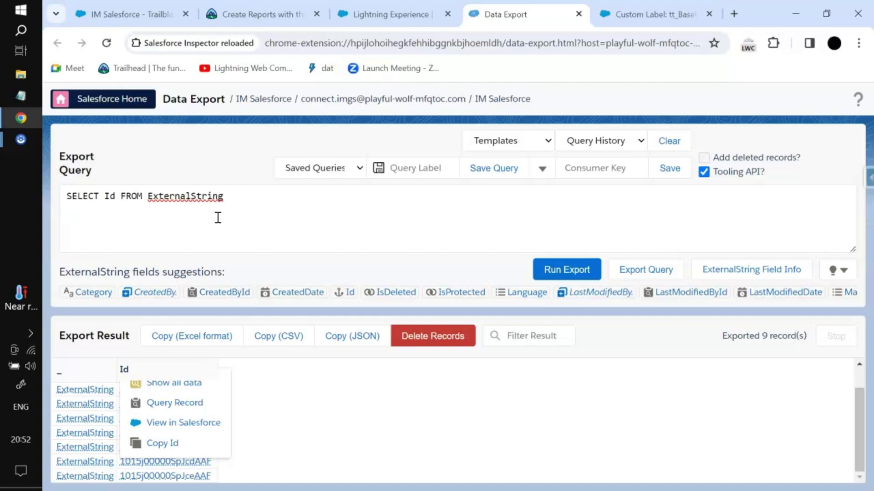
Step: Rerun ExternalString without Tooling API to see INVALID_TYPE, then re-enable it and open Field Info
{"action": "left_click", "coordinate": [703, 171]}
{"action": "left_click", "coordinate": [593, 275]}
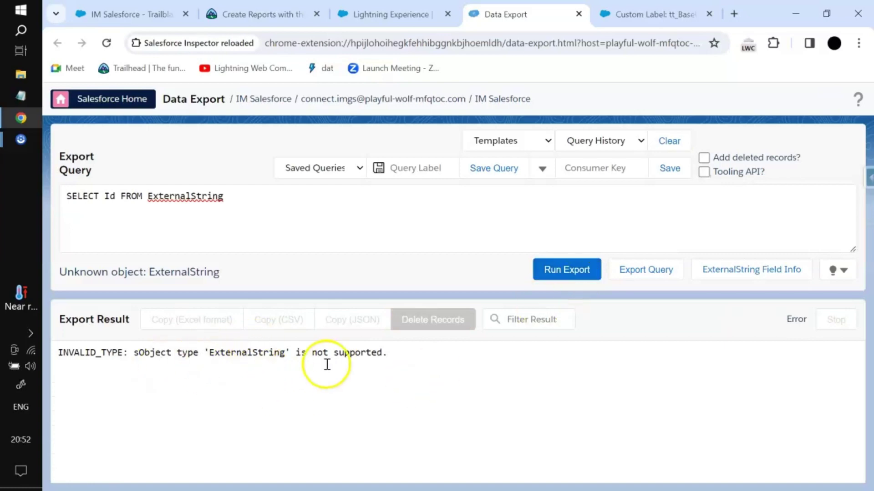
{"action": "left_click", "coordinate": [219, 355]}
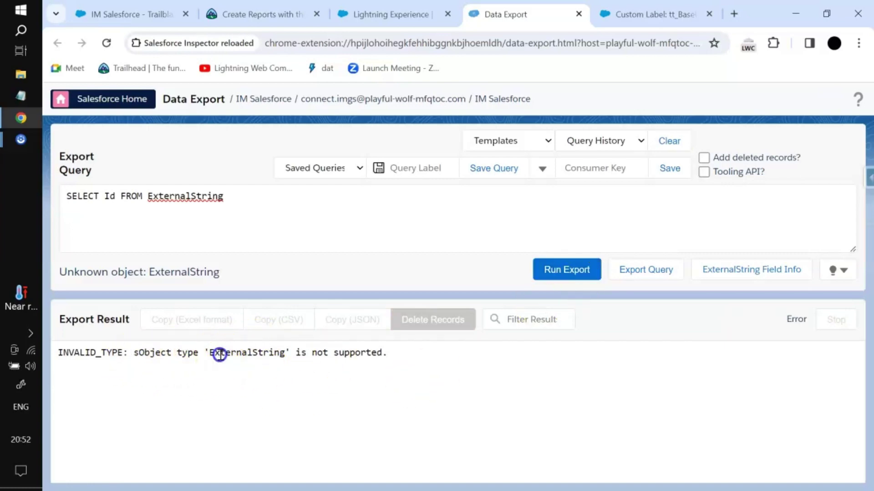
{"action": "double_click", "coordinate": [220, 355]}
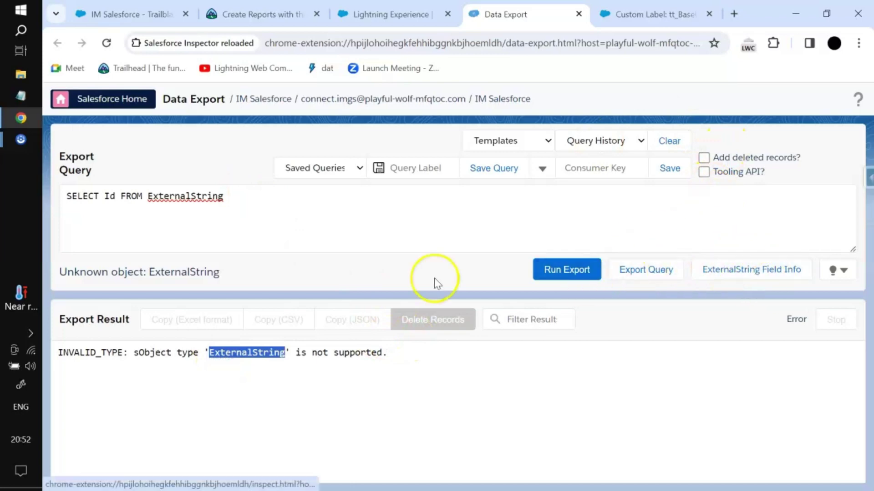
{"action": "left_click", "coordinate": [704, 172]}
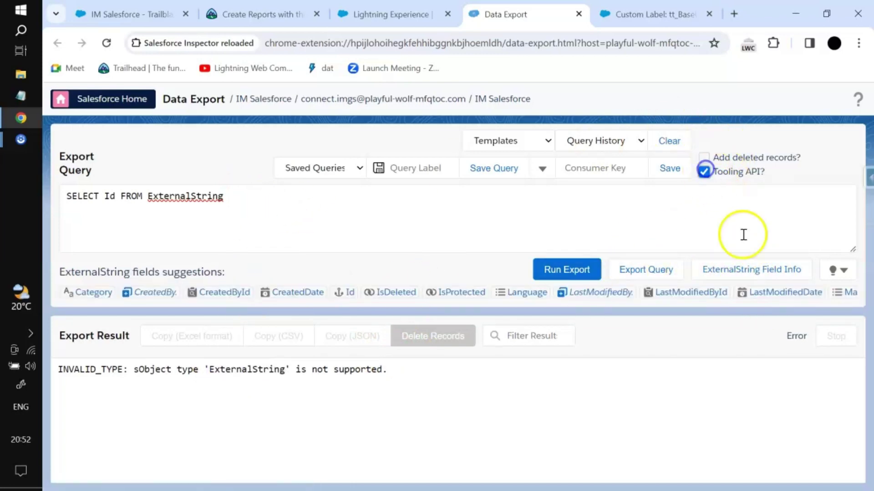
{"action": "left_click", "coordinate": [737, 269]}
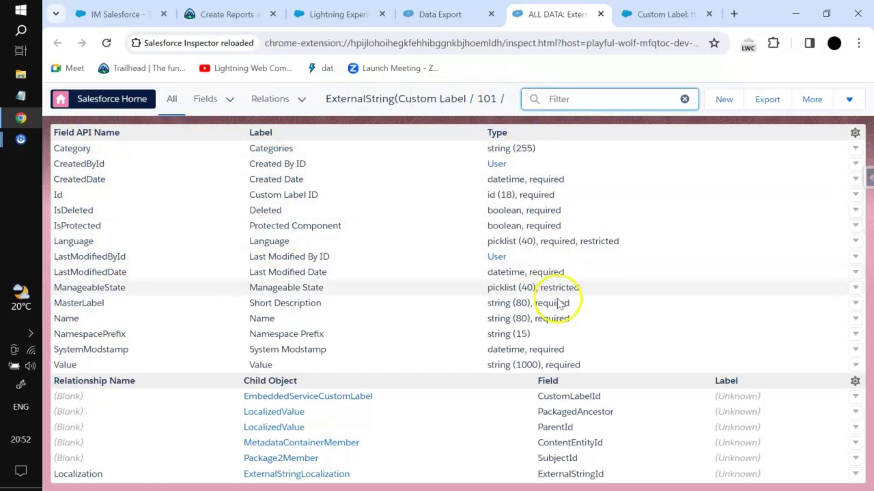
Step: Browse ExternalString's fields and relationships, then close the 'ALL DATA: ExternalString' tab
{"action": "left_click", "coordinate": [211, 103]}
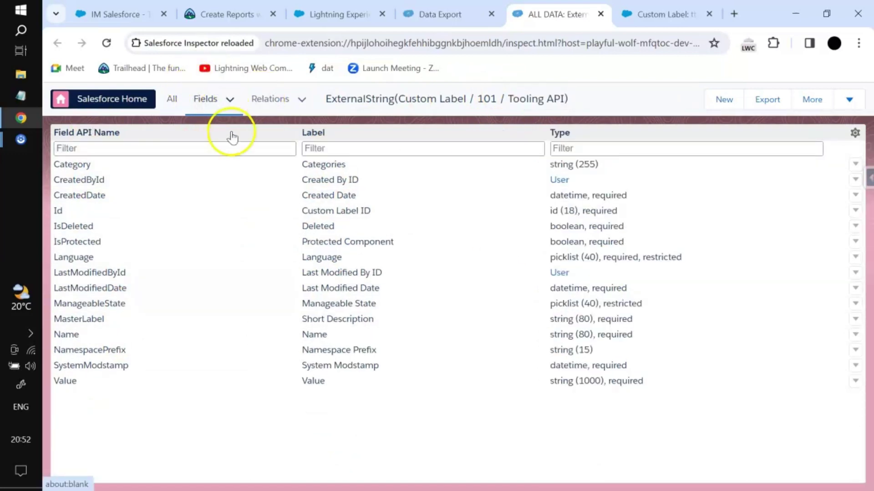
{"action": "left_click", "coordinate": [282, 101]}
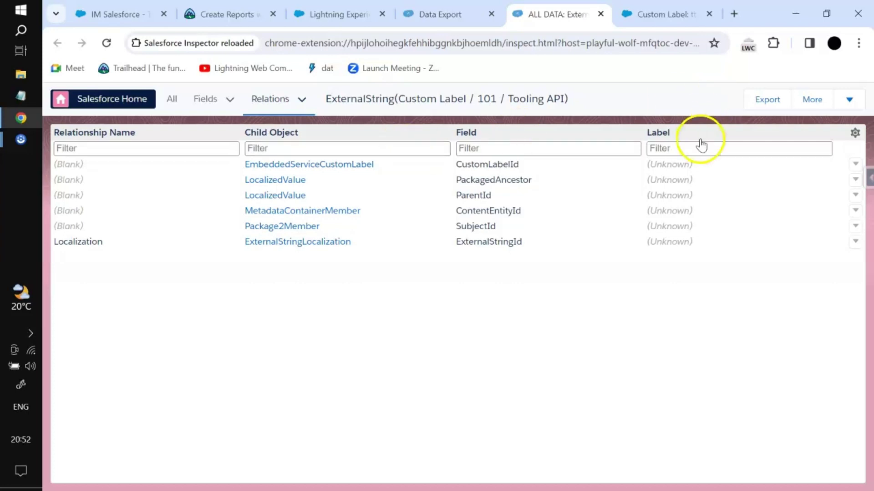
{"action": "left_click", "coordinate": [669, 149]}
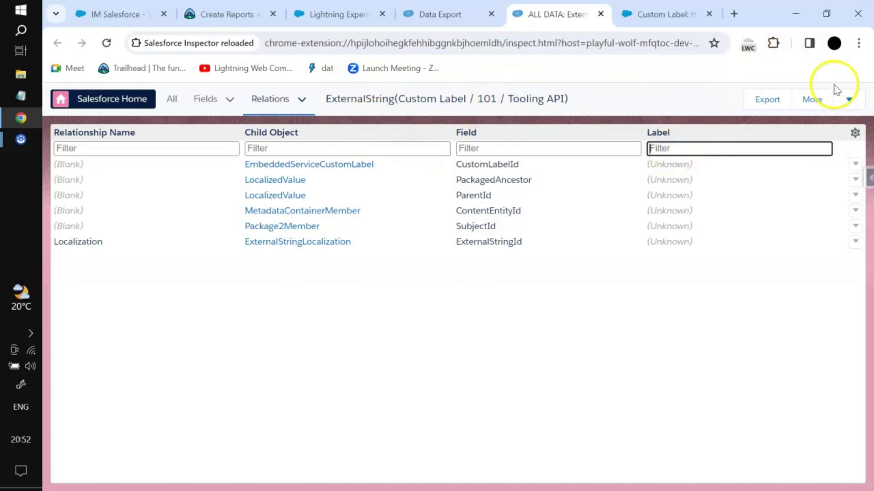
{"action": "left_click", "coordinate": [847, 98]}
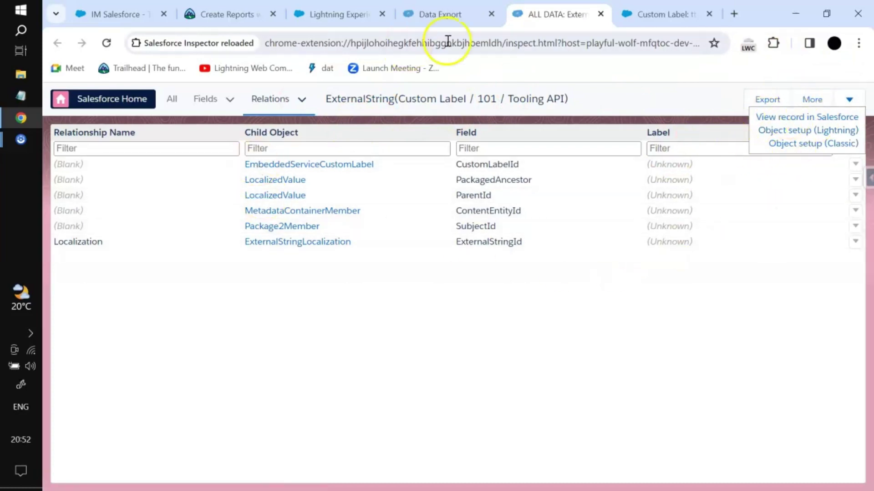
{"action": "left_click", "coordinate": [600, 14]}
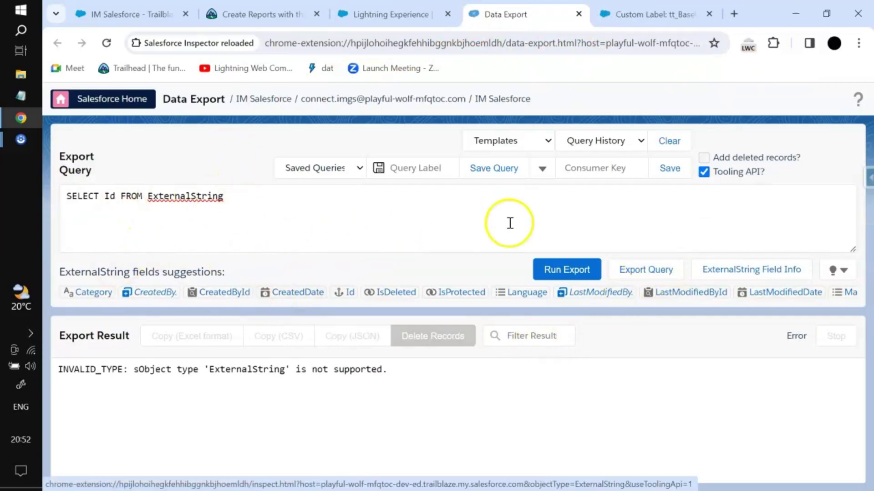
{"action": "left_click", "coordinate": [868, 184]}
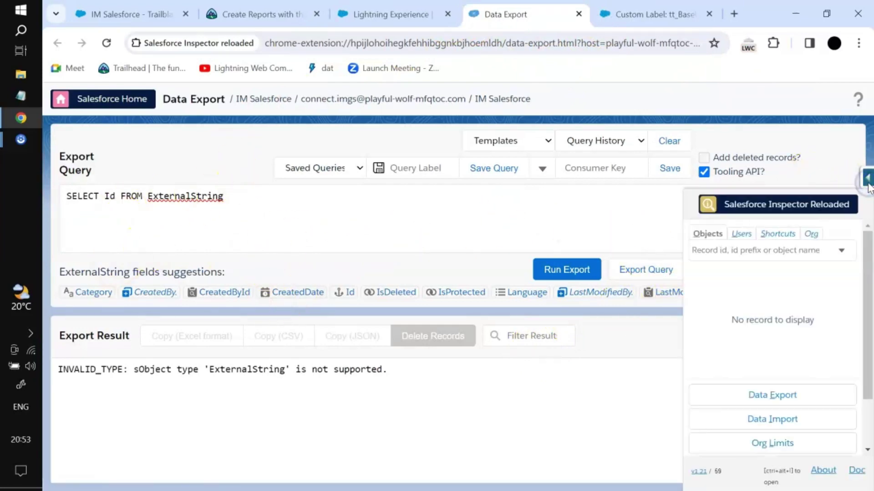
{"action": "left_click", "coordinate": [500, 223]}
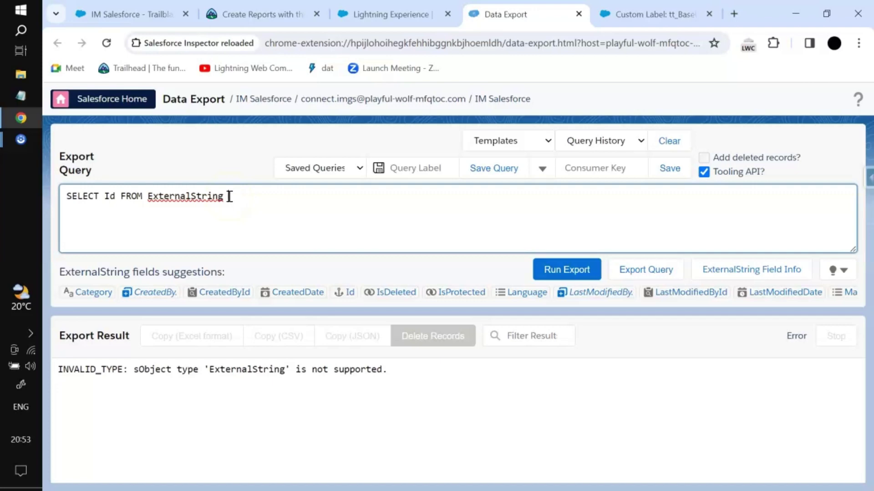
Step: Rerun SELECT Id FROM ExternalString with Tooling API on, listing the 9 record Ids
{"action": "left_click", "coordinate": [839, 271]}
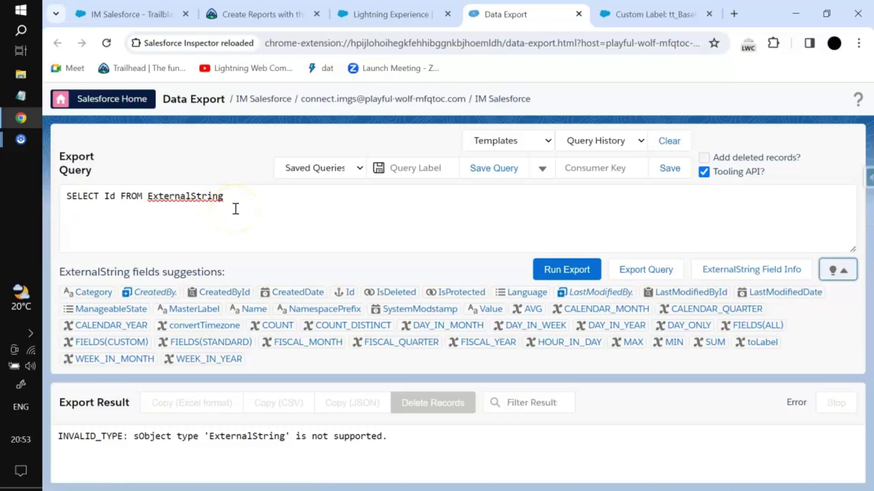
{"action": "left_click", "coordinate": [629, 268]}
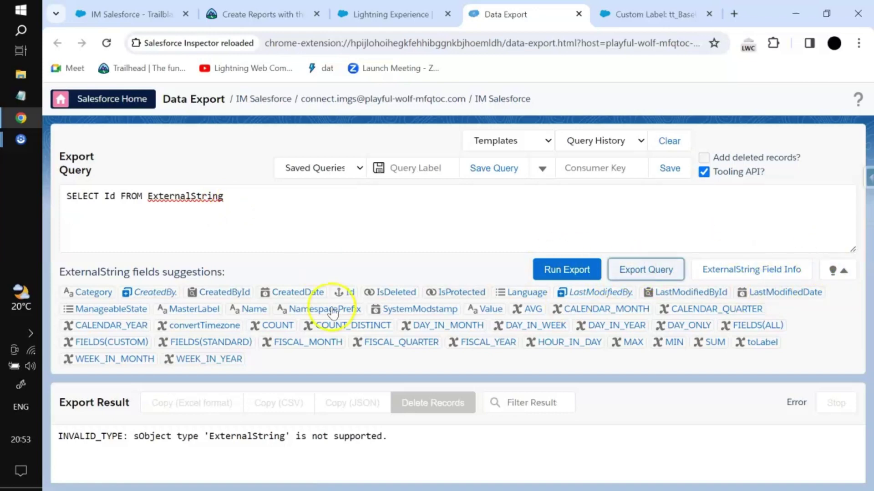
{"action": "left_click", "coordinate": [476, 171]}
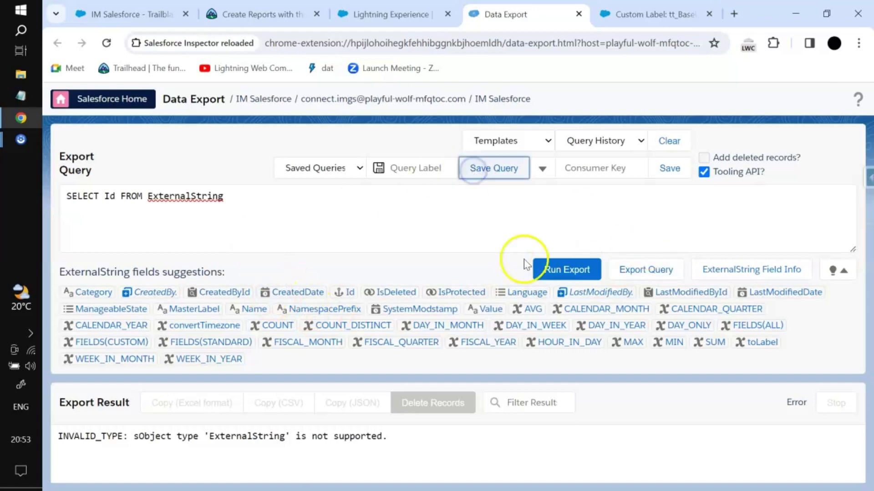
{"action": "left_click", "coordinate": [544, 269]}
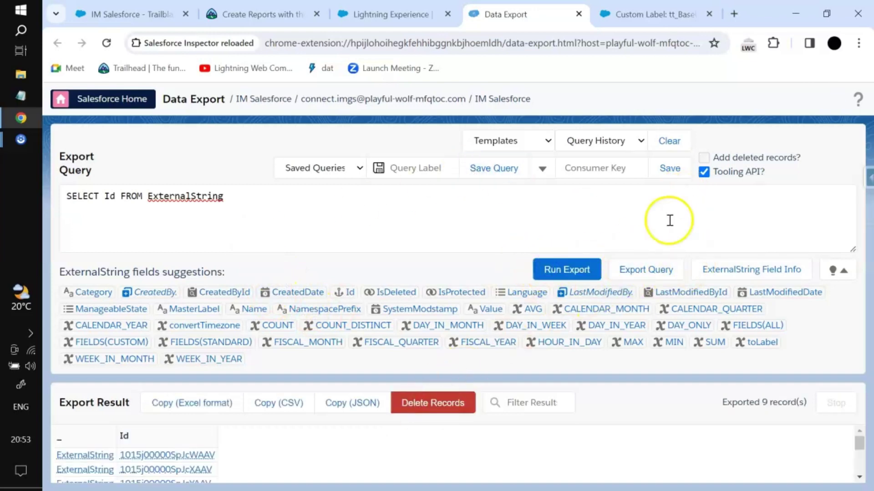
{"action": "left_click", "coordinate": [635, 271]}
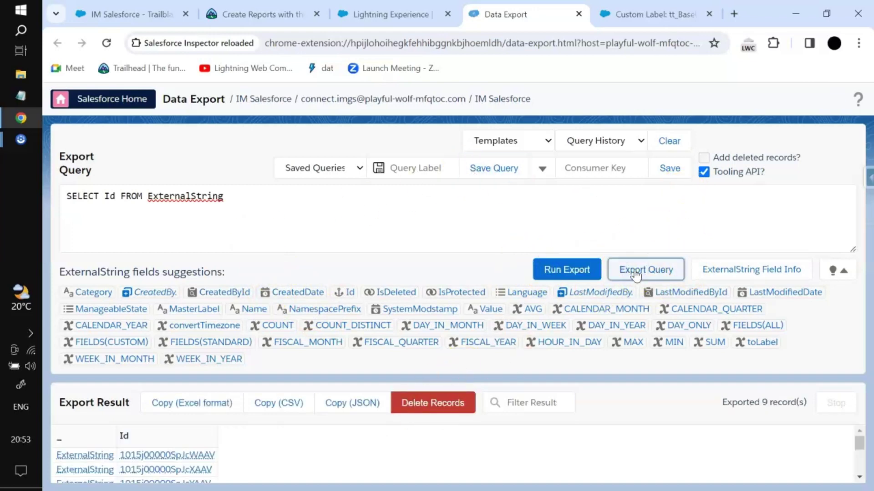
{"action": "scroll", "coordinate": [273, 455], "scroll_direction": "down", "scroll_amount": 3}
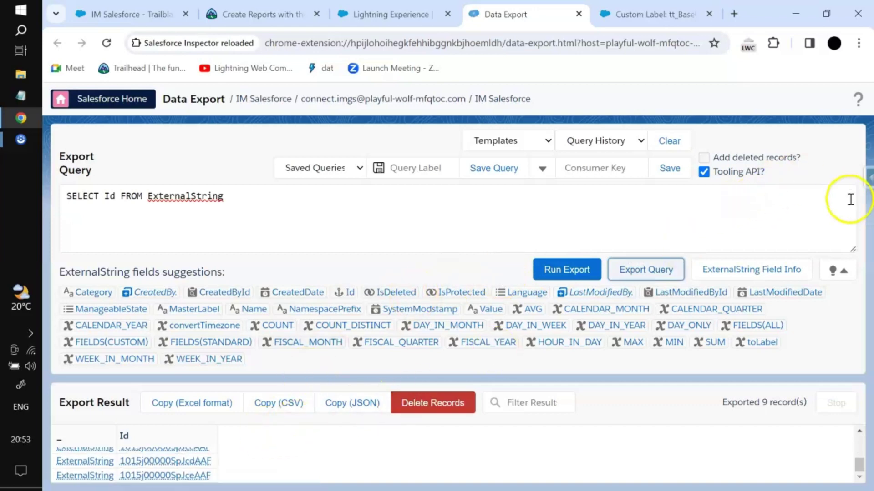
{"action": "left_click", "coordinate": [836, 271]}
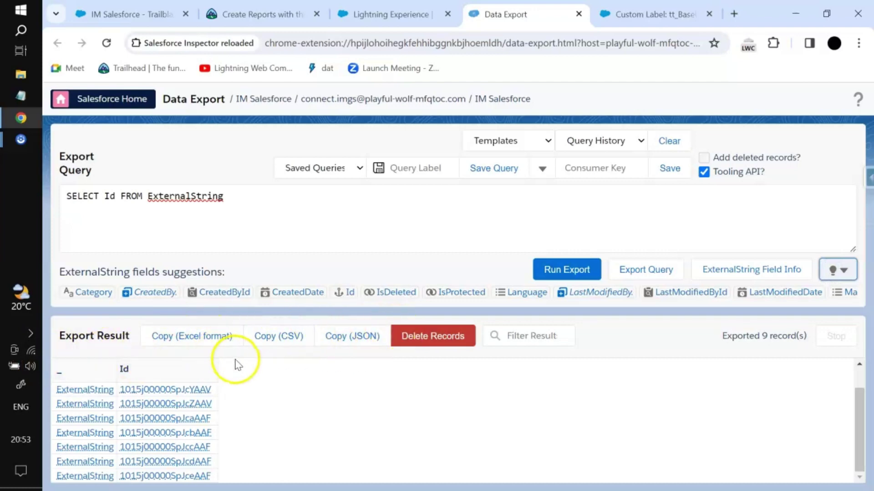
Step: Queue the 9 ExternalString Ids in Data Import with the API type set to Tooling
{"action": "left_click", "coordinate": [414, 336]}
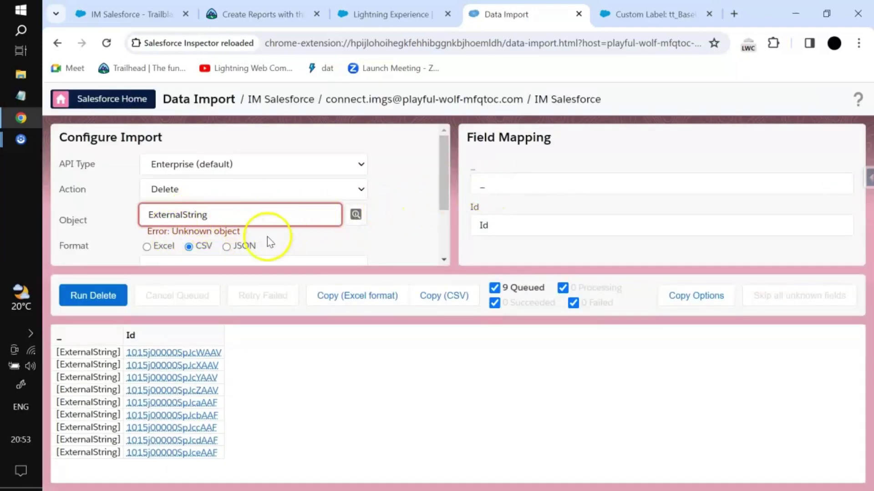
{"action": "left_click", "coordinate": [195, 166]}
{"action": "left_click", "coordinate": [190, 190]}
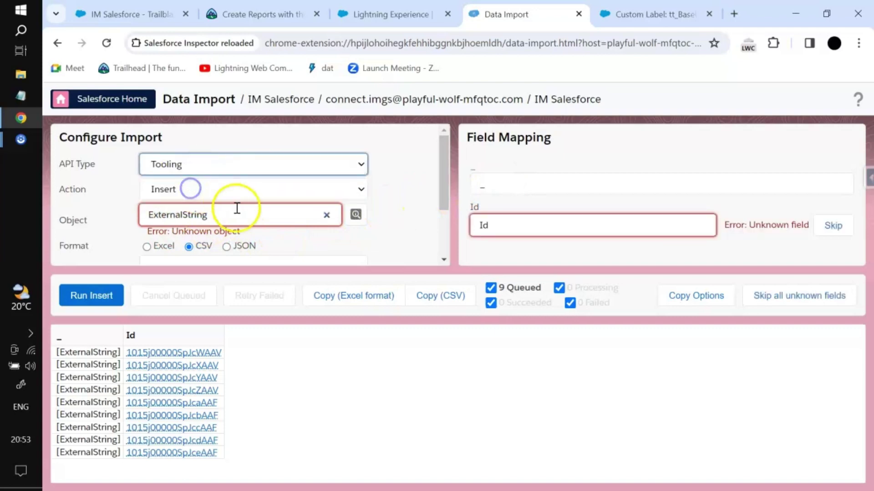
{"action": "left_click", "coordinate": [407, 198]}
{"action": "scroll", "coordinate": [400, 205], "scroll_direction": "down", "scroll_amount": 2}
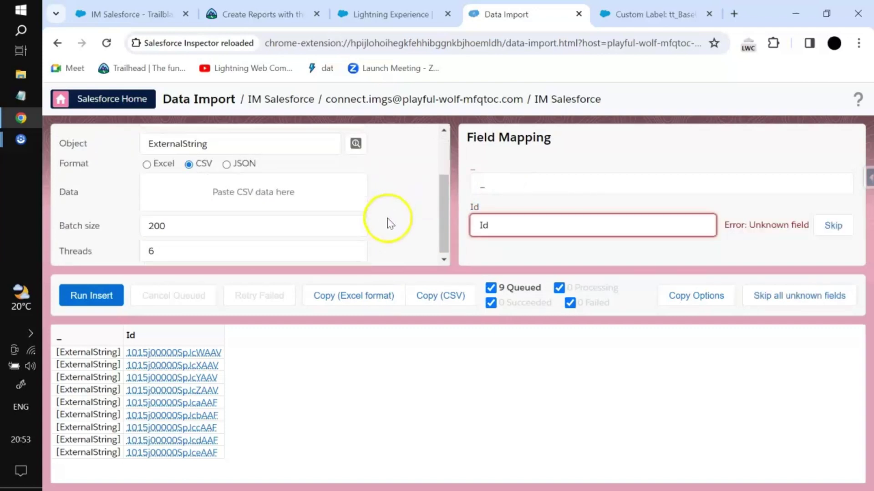
Step: Start an Insert of the 9 queued records, then cancel it without changing data
{"action": "left_click", "coordinate": [70, 302]}
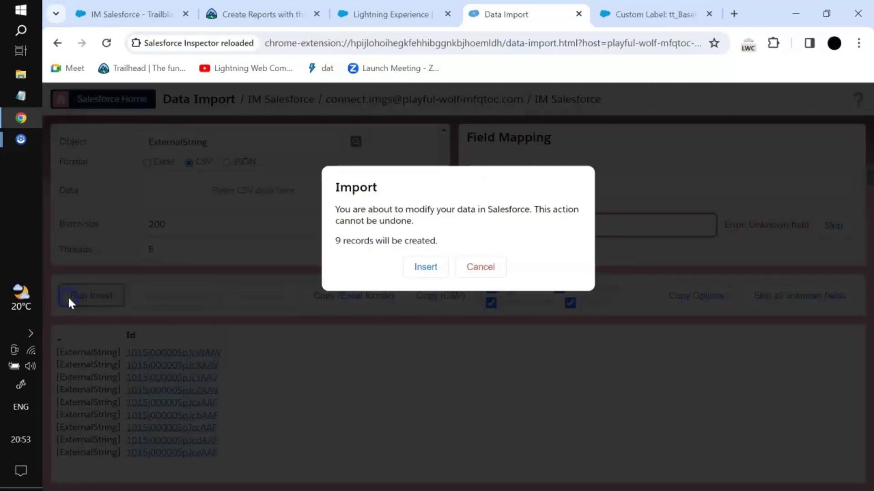
{"action": "left_click", "coordinate": [474, 268]}
{"action": "scroll", "coordinate": [228, 205], "scroll_direction": "up", "scroll_amount": 2}
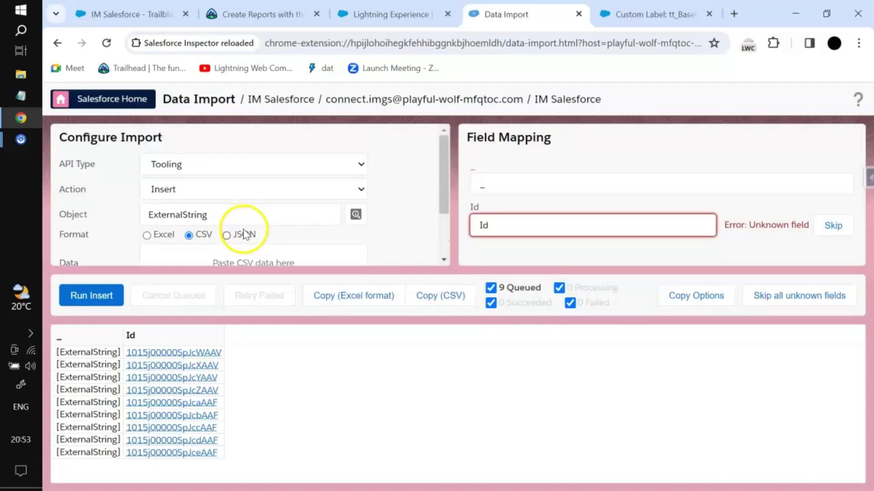
Step: Return to Data Export and begin replacing ExternalString with ApexLog in the query
{"action": "mouse_move", "coordinate": [204, 160]}
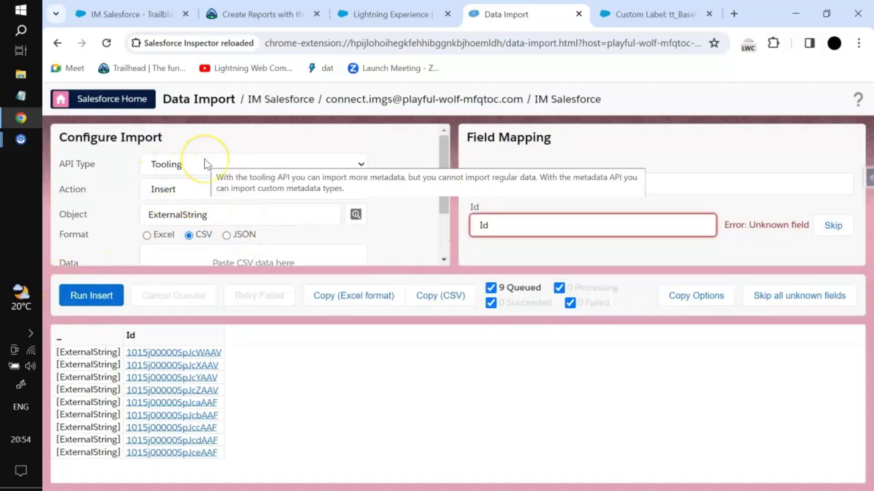
{"action": "left_click", "coordinate": [56, 43]}
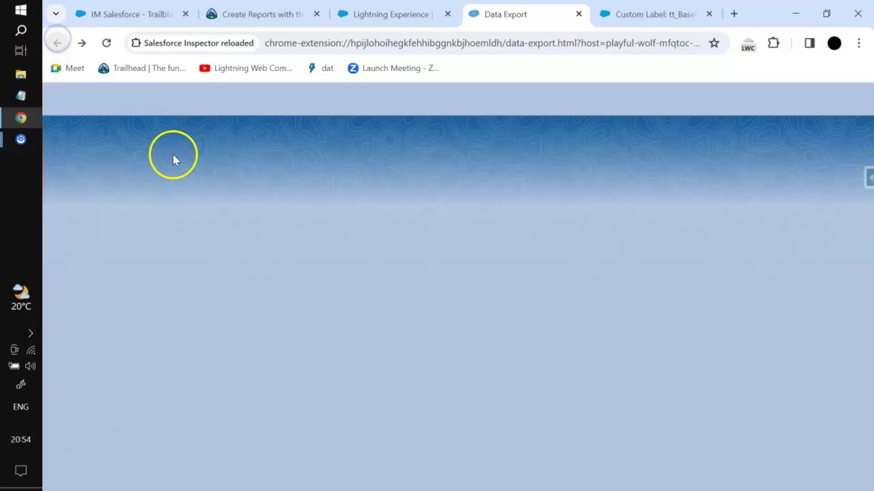
{"action": "double_click", "coordinate": [201, 197]}
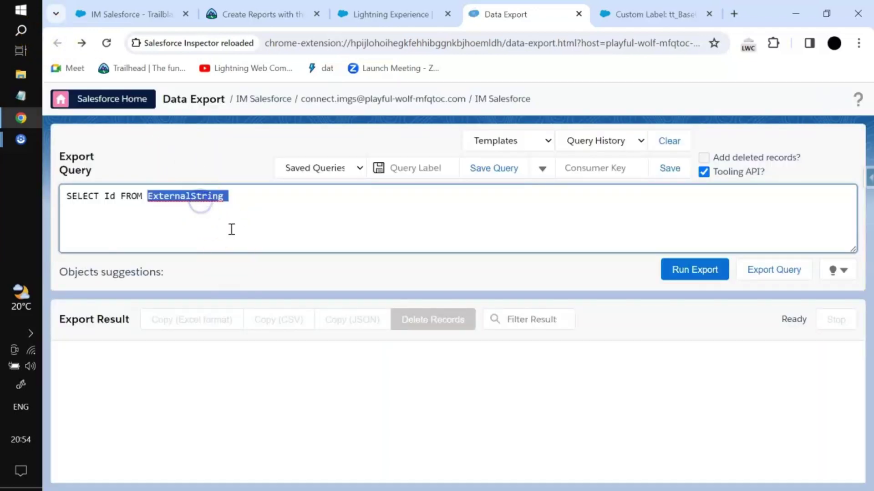
{"action": "key", "text": "BackSpace"}
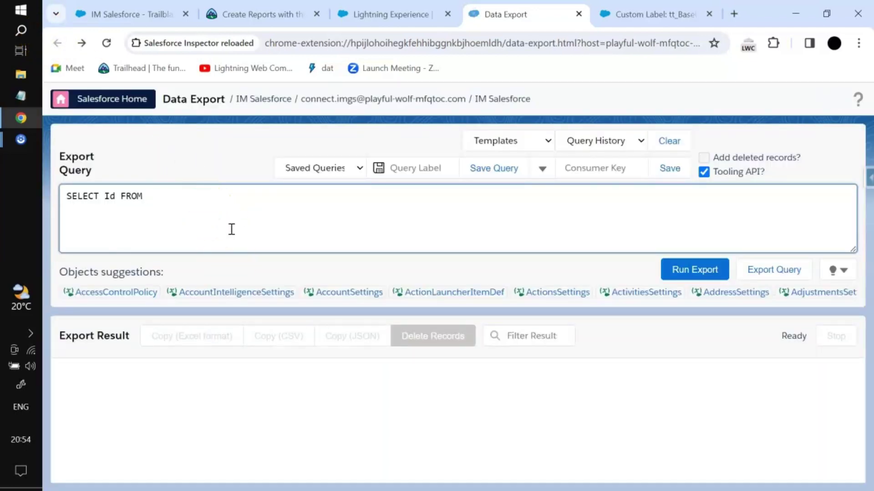
{"action": "type", "text": "a[pe"}
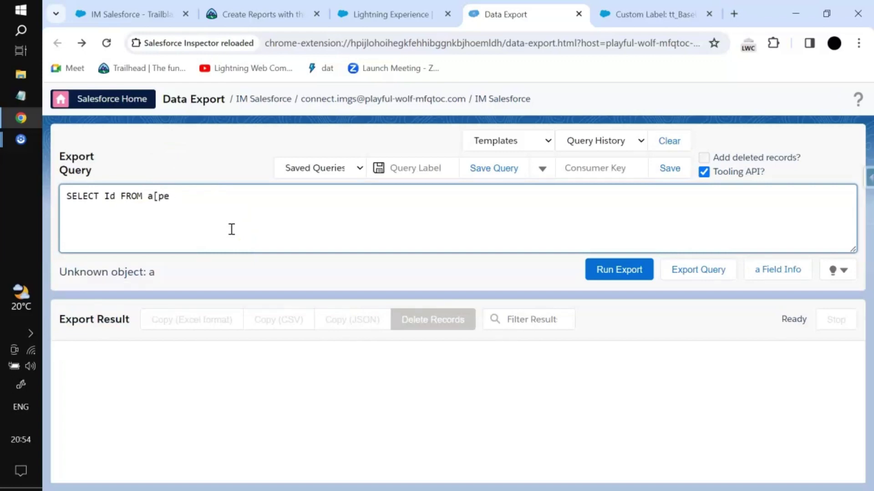
{"action": "key", "text": "BackSpace"}
{"action": "type", "text": "p"}
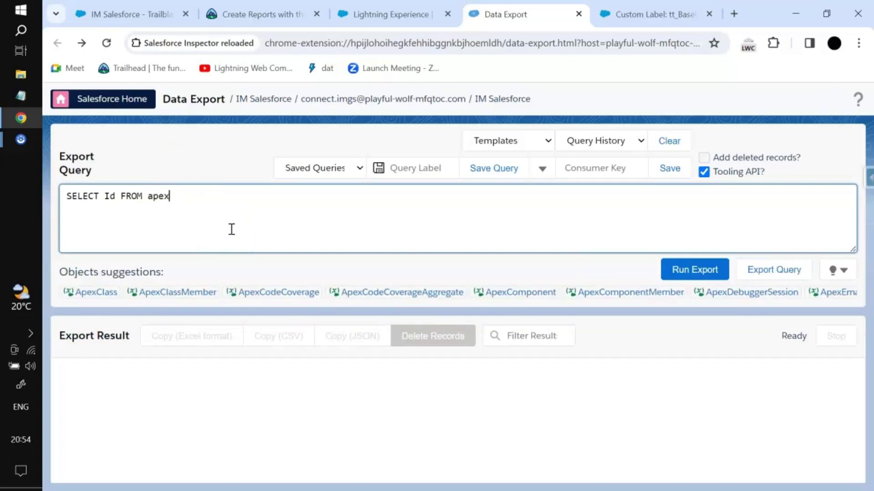
Step: Turn off Tooling API, complete the object as ApexLog, and export the 8 debug log Ids
{"action": "left_click", "coordinate": [716, 180]}
{"action": "left_click", "coordinate": [173, 197]}
{"action": "type", "text": "ex"}
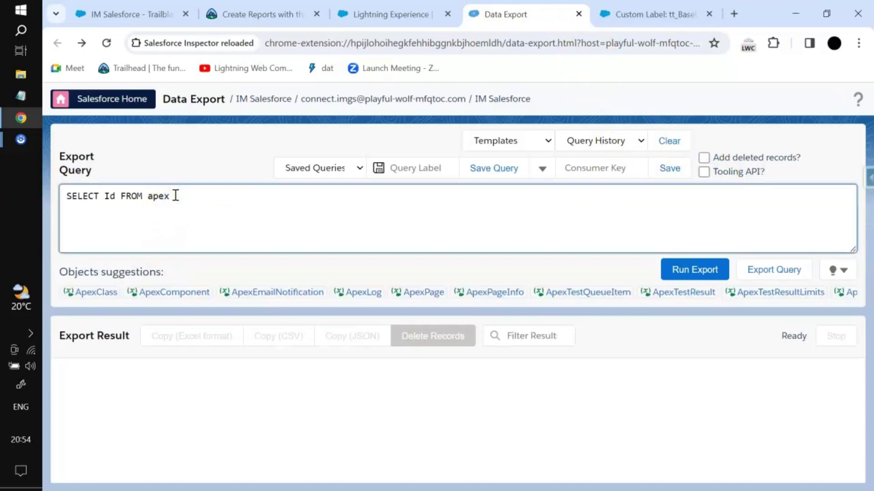
{"action": "type", "text": "log"}
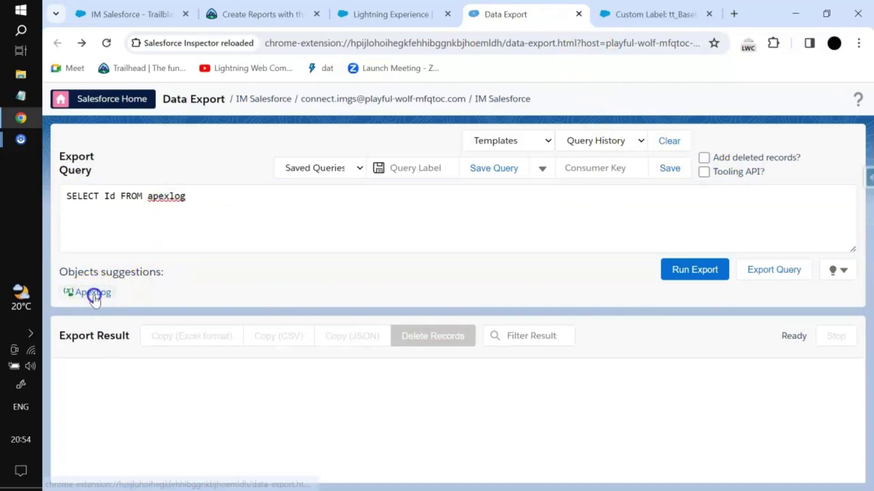
{"action": "left_click", "coordinate": [92, 294]}
{"action": "left_click", "coordinate": [568, 272]}
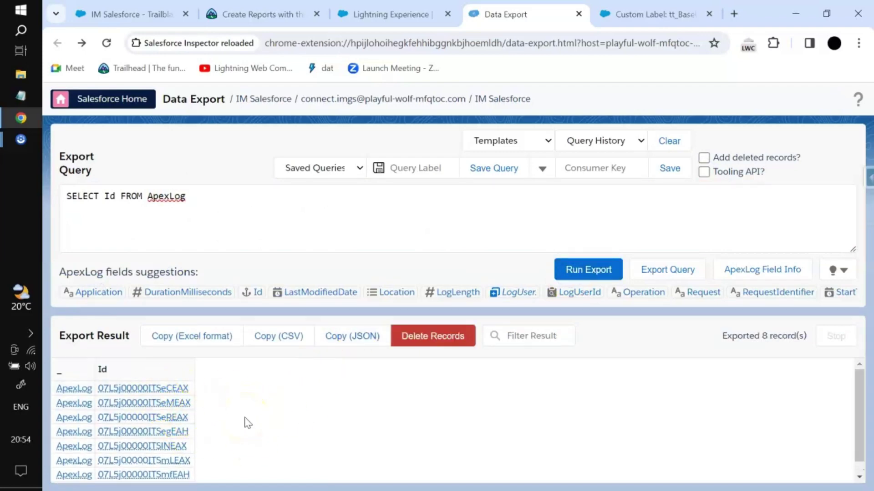
Step: Send the 8 ApexLog Ids to Data Import, run and confirm Delete, then return to Data Export
{"action": "left_click", "coordinate": [423, 343]}
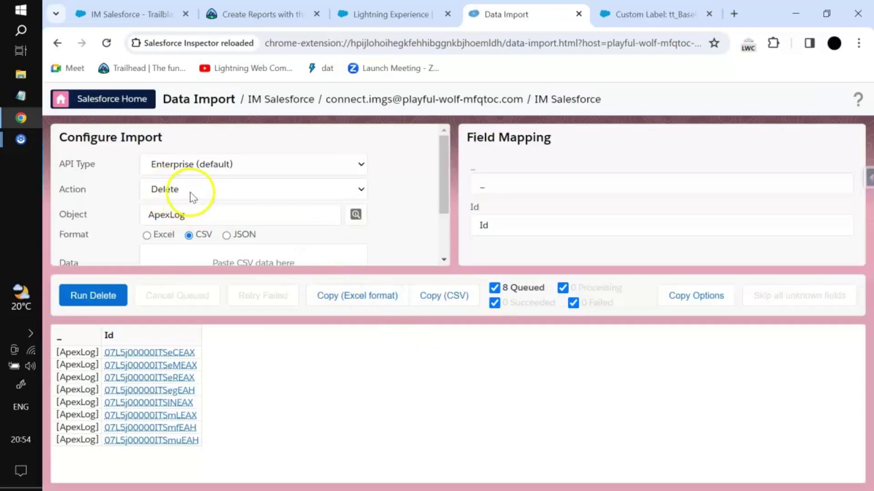
{"action": "scroll", "coordinate": [200, 217], "scroll_direction": "down", "scroll_amount": 2}
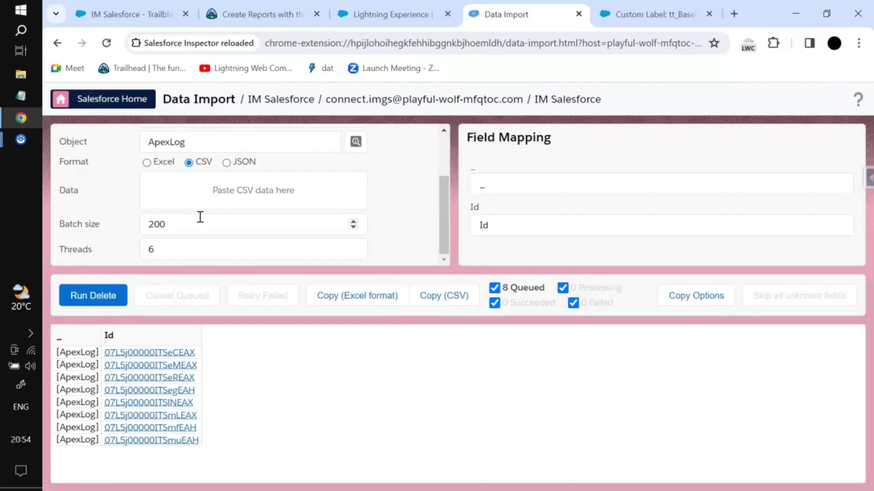
{"action": "left_click", "coordinate": [99, 294]}
{"action": "left_click", "coordinate": [415, 268]}
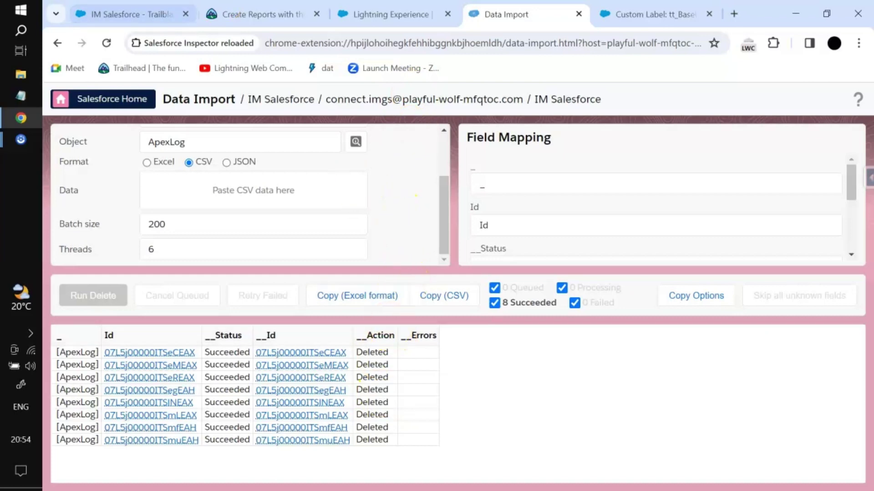
{"action": "left_click", "coordinate": [57, 42]}
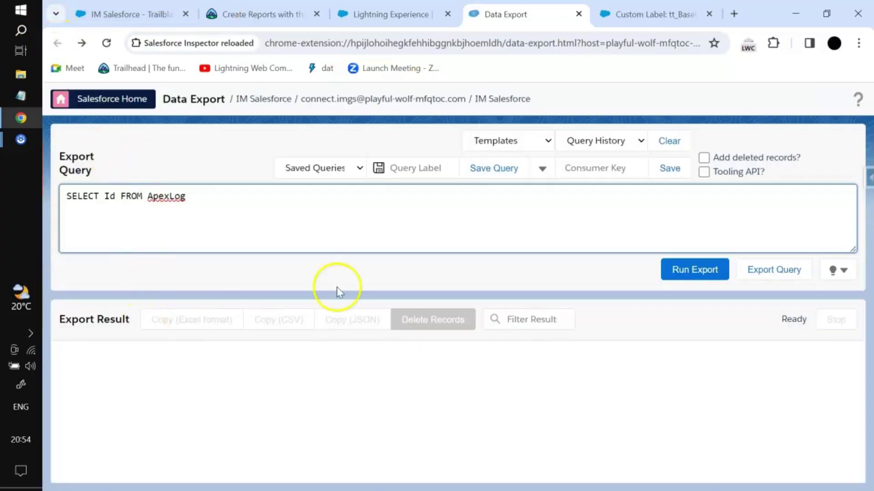
Step: Rerun SELECT Id FROM ApexLog and verify the status reads 'No data exported.'
{"action": "left_click", "coordinate": [668, 269]}
{"action": "left_click_drag", "start_coordinate": [731, 319], "coordinate": [795, 315]}
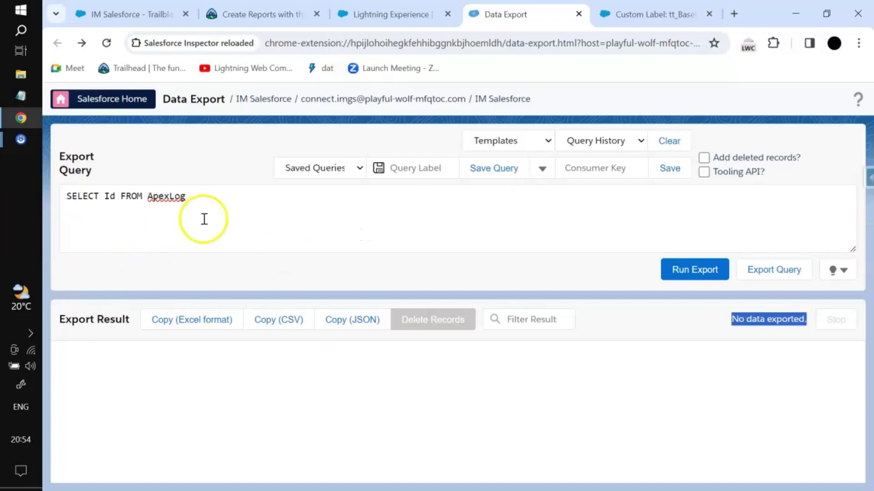
{"action": "left_click", "coordinate": [680, 270]}
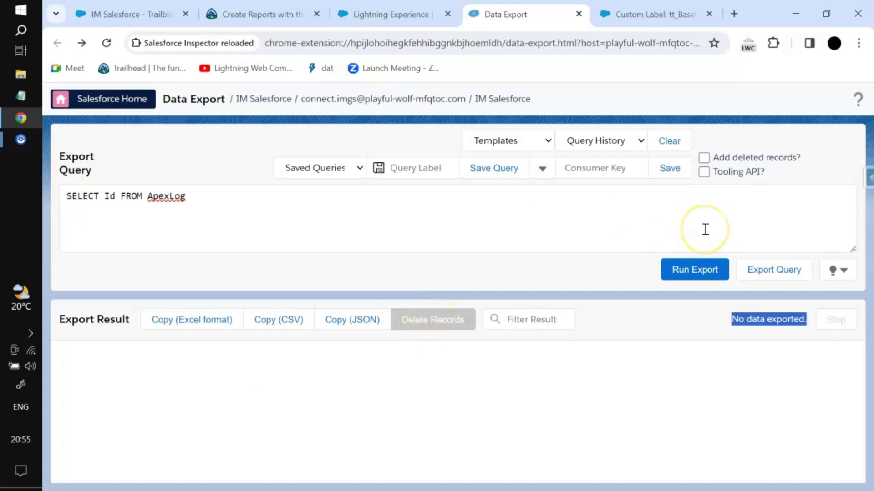
Step: Open Data Import from the Inspector panel in a new tab, showing Enterprise API, Insert, Account
{"action": "left_click", "coordinate": [865, 177]}
{"action": "right_click", "coordinate": [750, 420]}
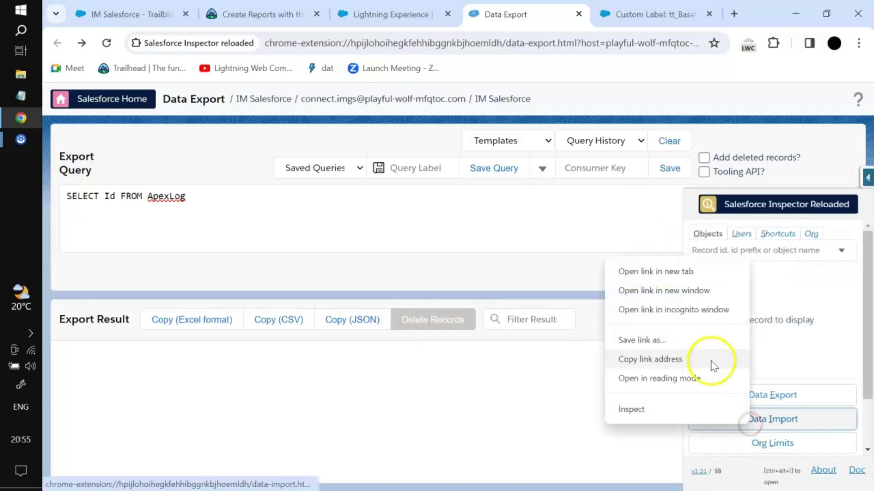
{"action": "left_click", "coordinate": [665, 272]}
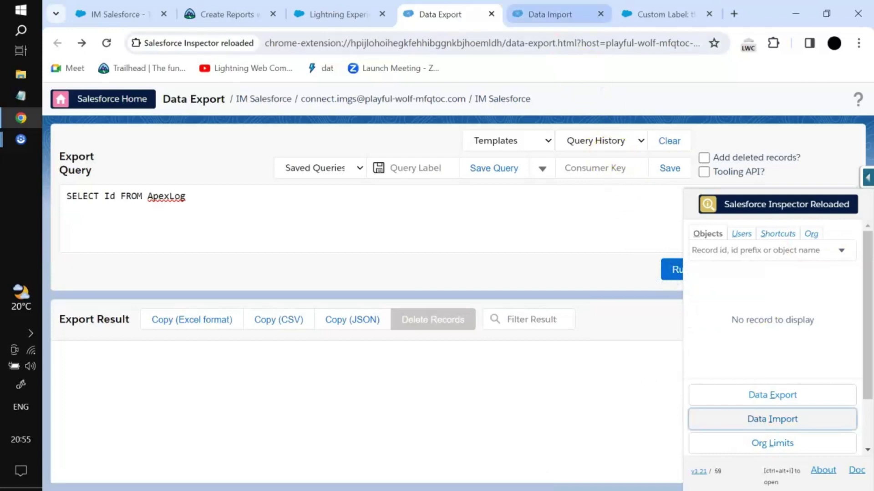
{"action": "left_click", "coordinate": [549, 14]}
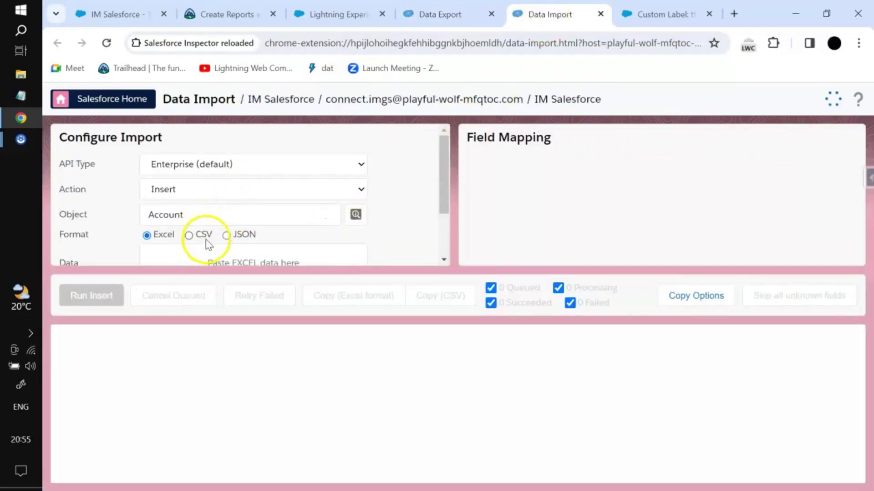
{"action": "scroll", "coordinate": [208, 245], "scroll_direction": "down", "scroll_amount": 2}
{"action": "left_click", "coordinate": [211, 190]}
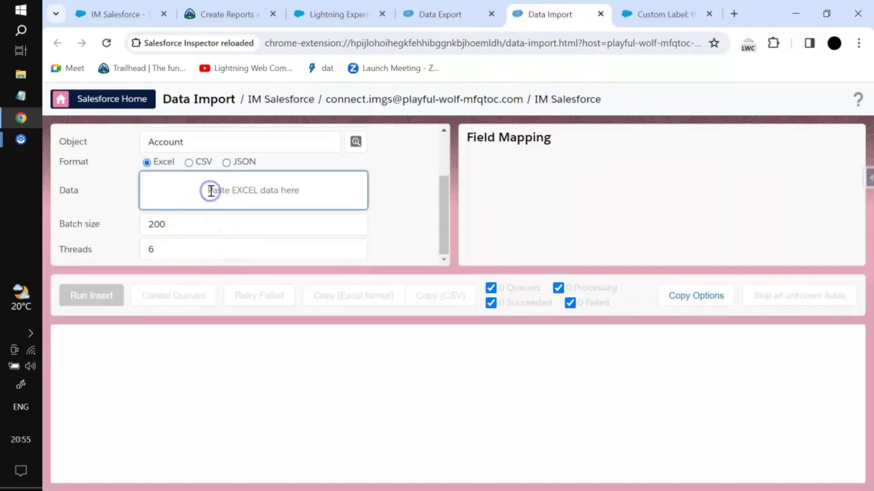
{"action": "scroll", "coordinate": [214, 217], "scroll_direction": "up", "scroll_amount": 2}
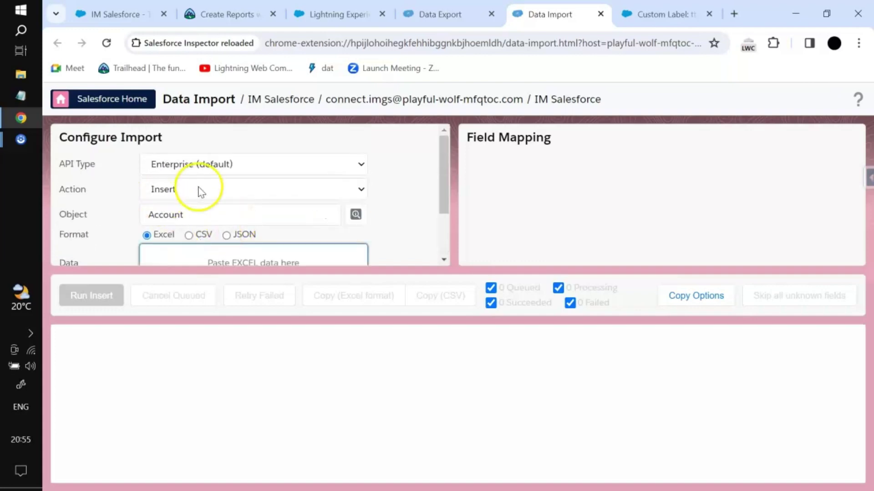
Step: Change the query to SELECT Id,Name FROM account and run it, exporting 12 Accounts
{"action": "left_click", "coordinate": [450, 14]}
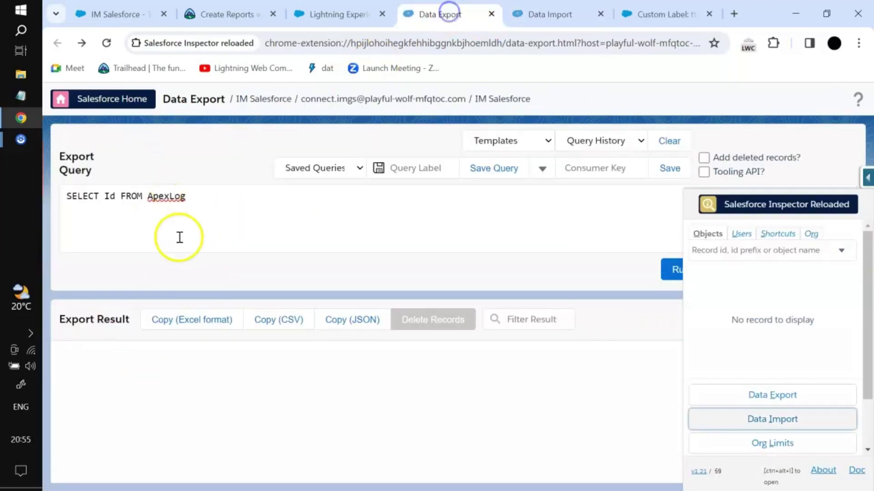
{"action": "double_click", "coordinate": [172, 199]}
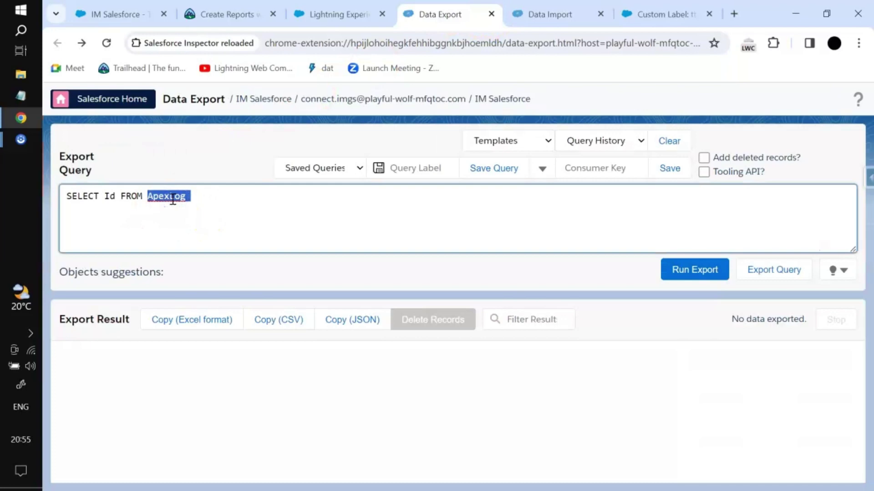
{"action": "type", "text": "accoun"}
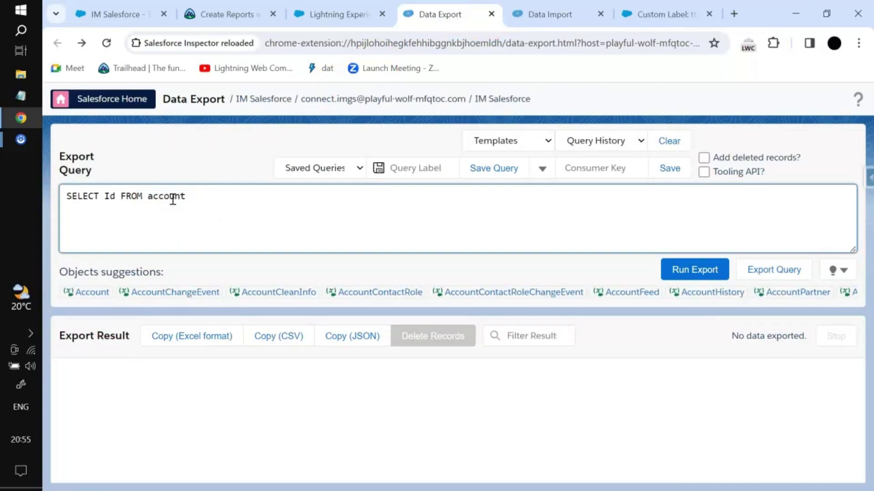
{"action": "type", "text": "t"}
{"action": "left_click", "coordinate": [113, 197]}
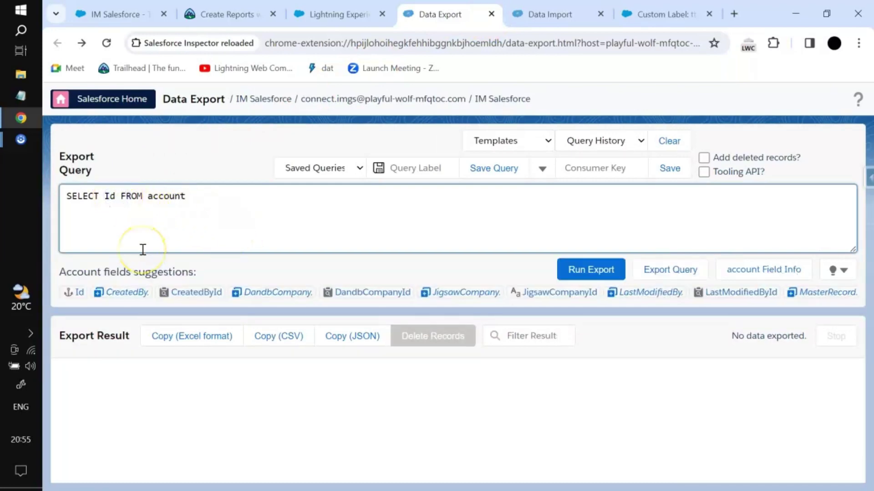
{"action": "type", "text": ",name"}
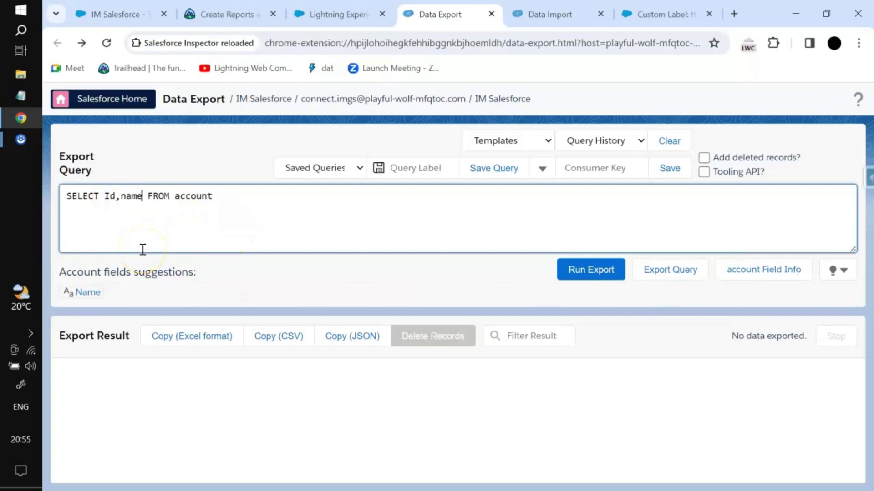
{"action": "left_click", "coordinate": [88, 292]}
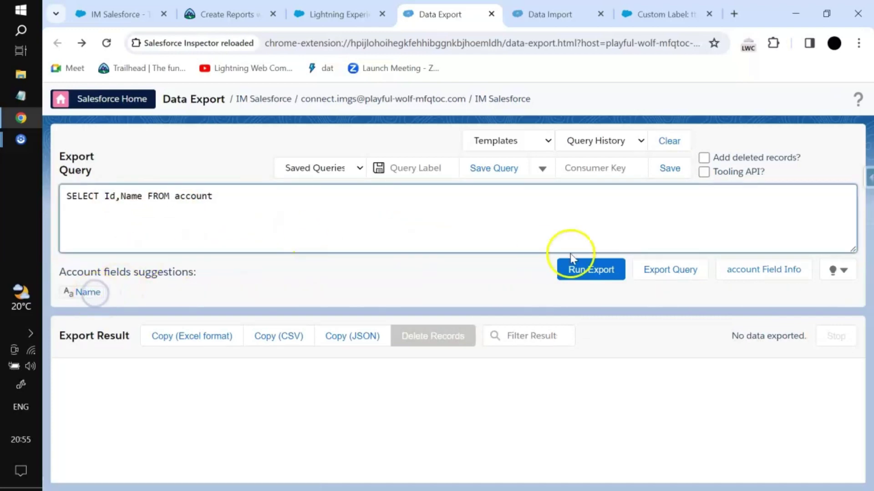
{"action": "left_click", "coordinate": [601, 276]}
Step: Copy the Account results in Excel format and return to the Data Import tab
{"action": "scroll", "coordinate": [238, 415], "scroll_direction": "down", "scroll_amount": 2}
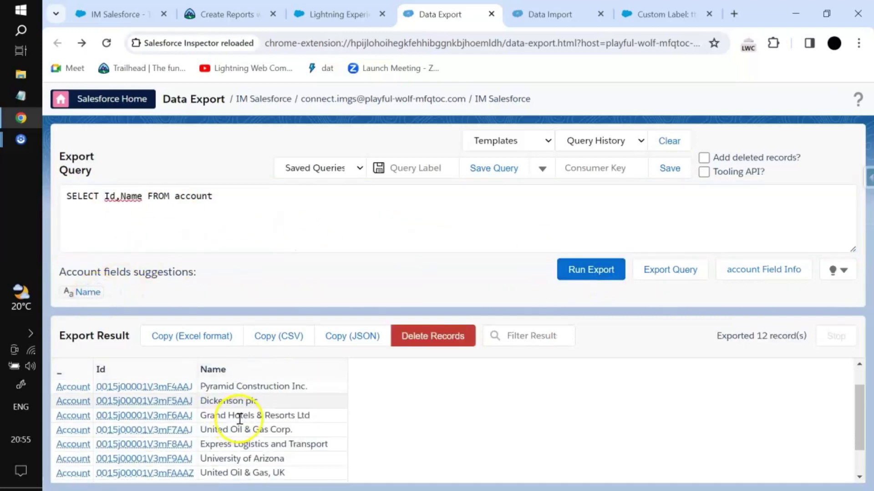
{"action": "left_click", "coordinate": [205, 340]}
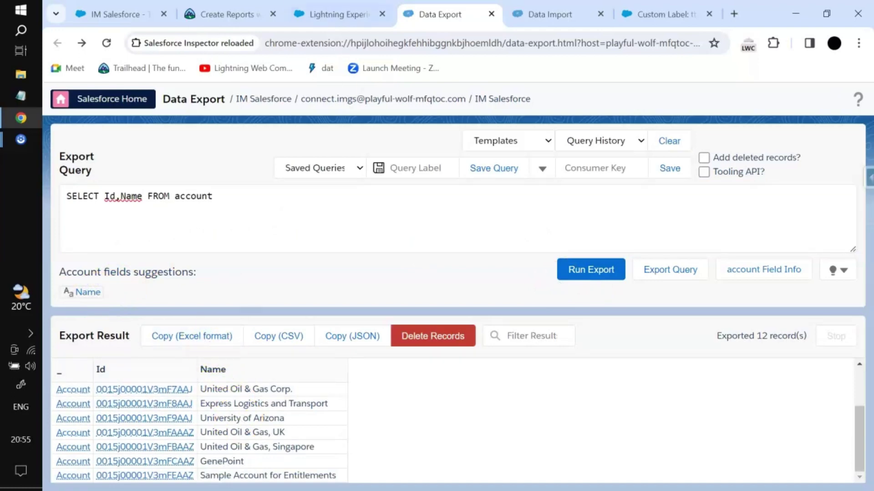
{"action": "left_click", "coordinate": [542, 13]}
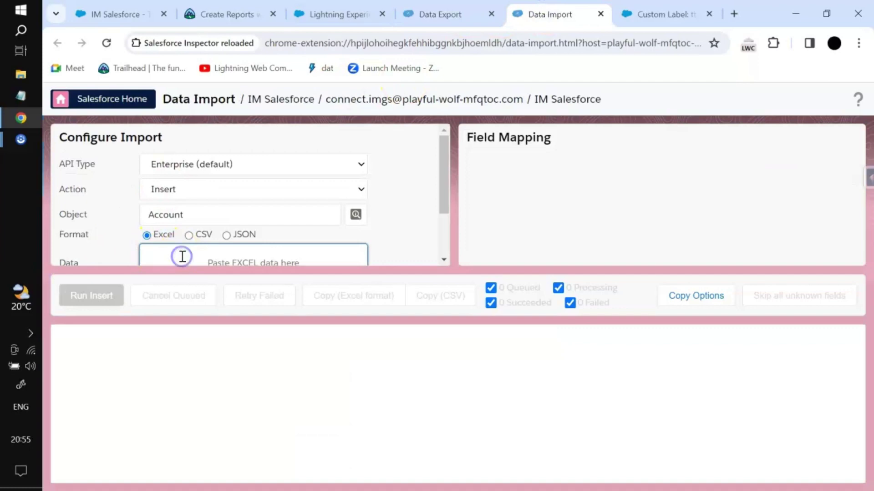
Step: Paste the Account rows, check the Id and Name mappings, and run a confirmed Update on all 12
{"action": "key", "text": "ctrl+v"}
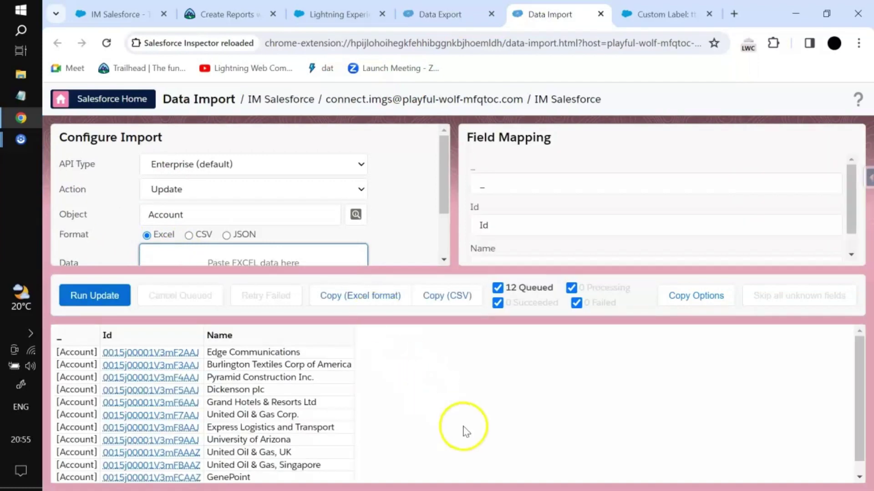
{"action": "scroll", "coordinate": [410, 410], "scroll_direction": "down", "scroll_amount": 1}
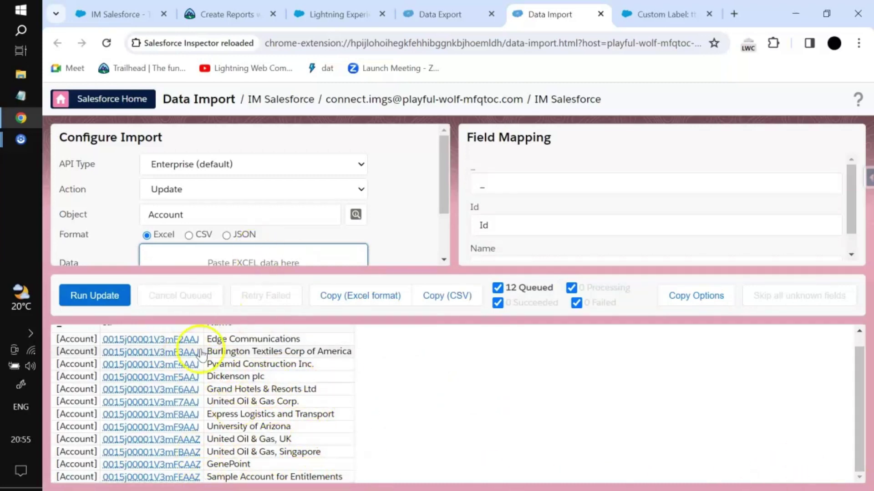
{"action": "scroll", "coordinate": [228, 362], "scroll_direction": "up", "scroll_amount": 1}
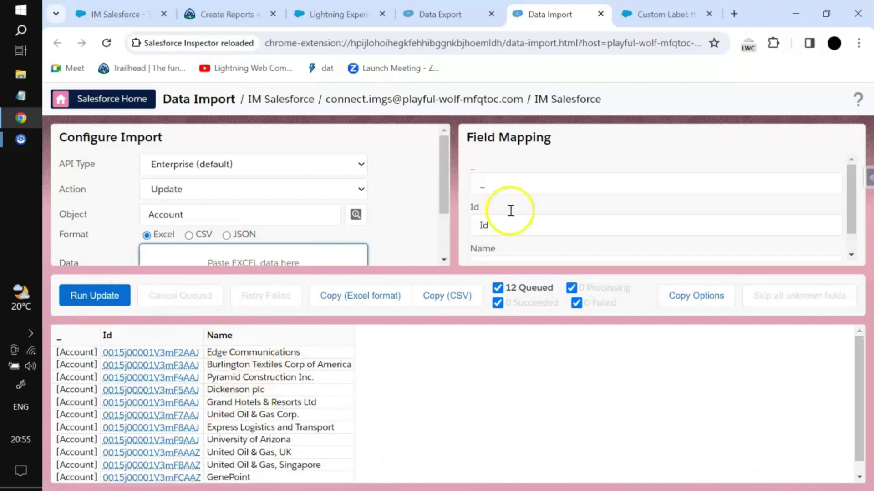
{"action": "scroll", "coordinate": [591, 209], "scroll_direction": "down", "scroll_amount": 1}
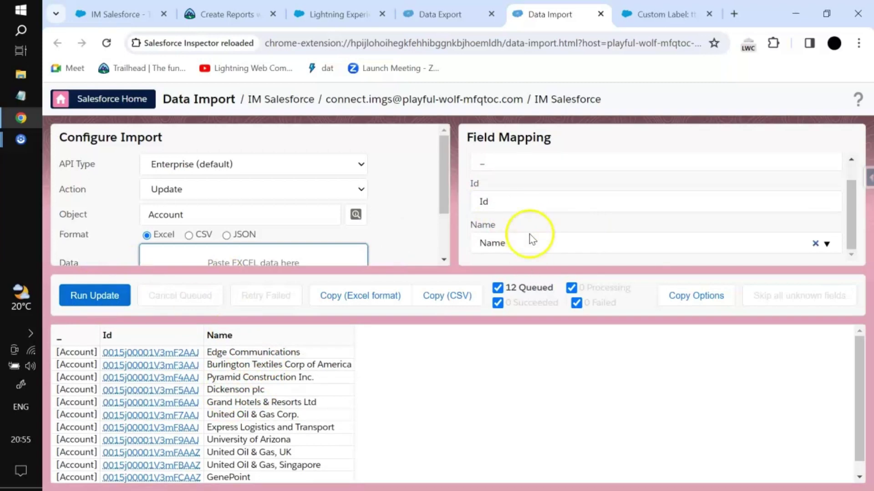
{"action": "scroll", "coordinate": [546, 241], "scroll_direction": "up", "scroll_amount": 1}
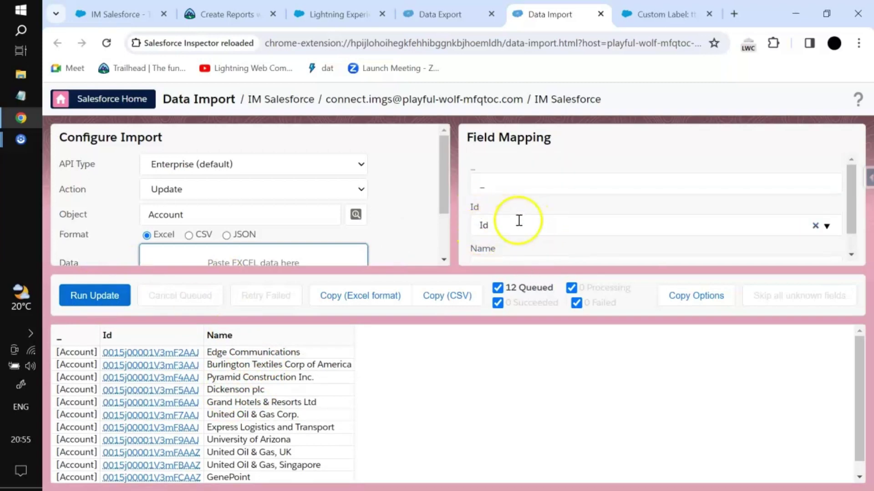
{"action": "scroll", "coordinate": [517, 220], "scroll_direction": "down", "scroll_amount": 1}
{"action": "left_click", "coordinate": [823, 244]}
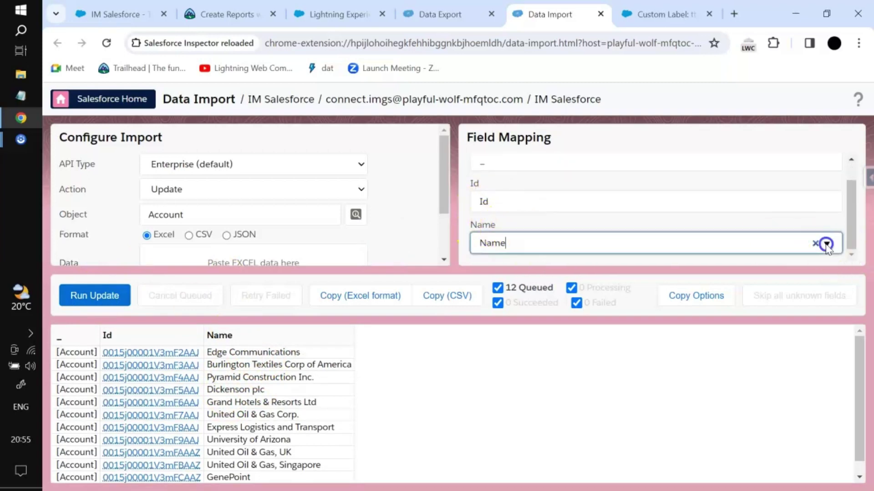
{"action": "left_click", "coordinate": [565, 395]}
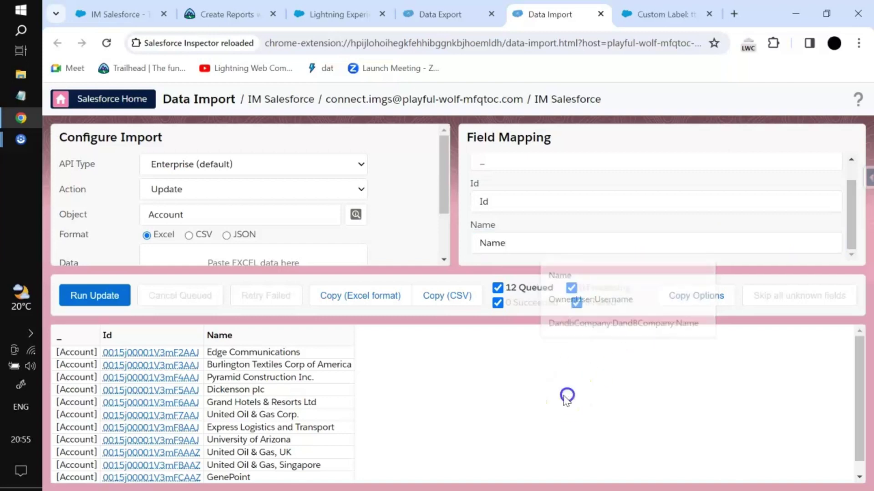
{"action": "left_click", "coordinate": [96, 293]}
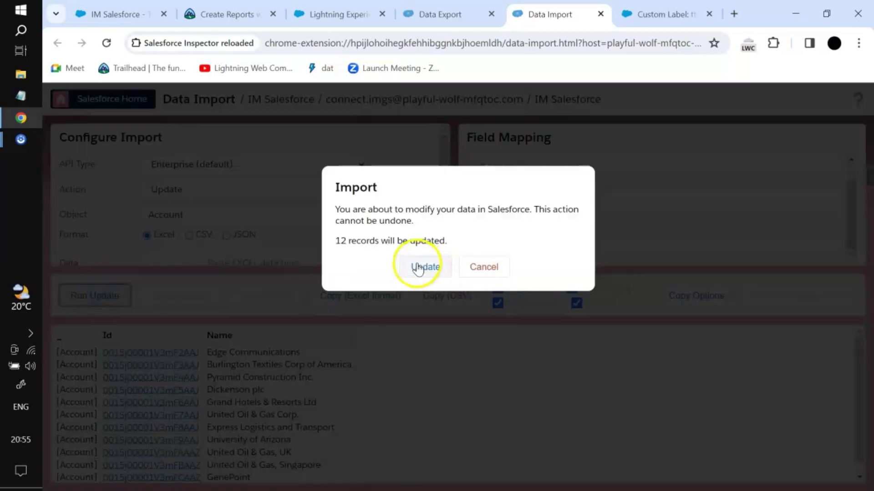
{"action": "left_click", "coordinate": [418, 266]}
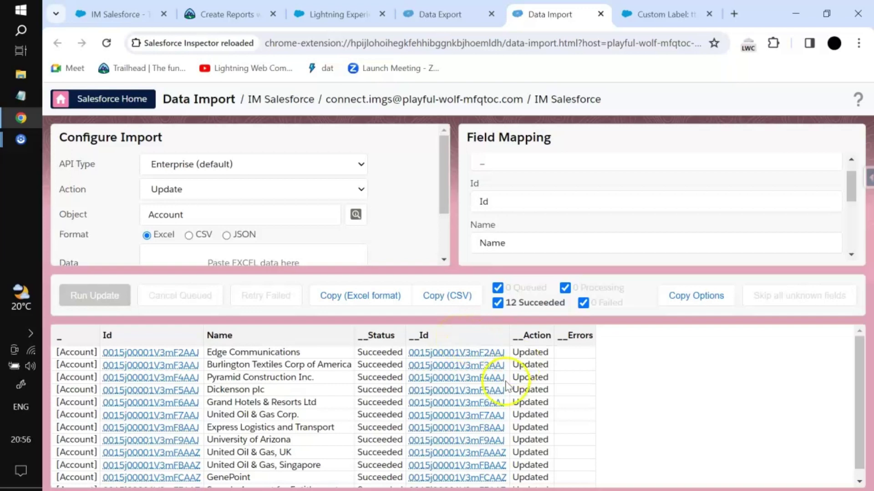
Step: Change the import action from Update to Delete
{"action": "left_click", "coordinate": [223, 193]}
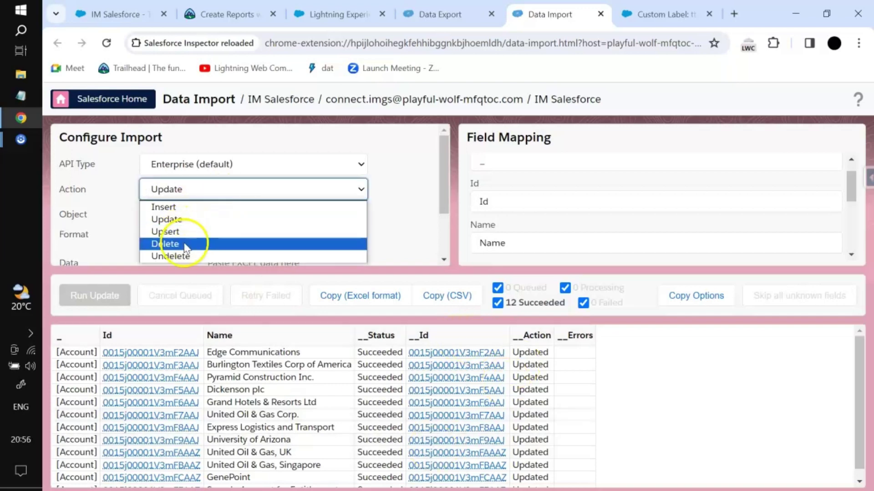
{"action": "left_click", "coordinate": [159, 243]}
{"action": "scroll", "coordinate": [537, 223], "scroll_direction": "down", "scroll_amount": 4}
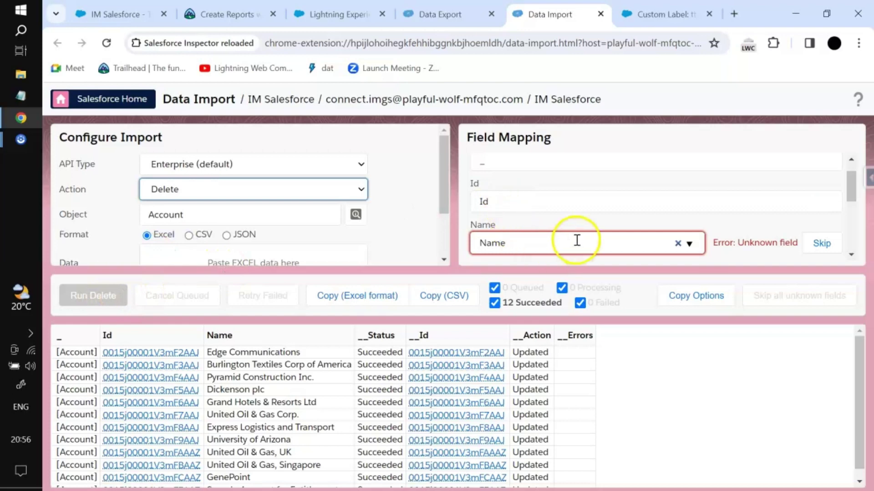
{"action": "scroll", "coordinate": [568, 214], "scroll_direction": "up", "scroll_amount": 3}
Step: Skip the unknown Name field mapping, then reopen and close the Action list unchanged
{"action": "left_click", "coordinate": [821, 175]}
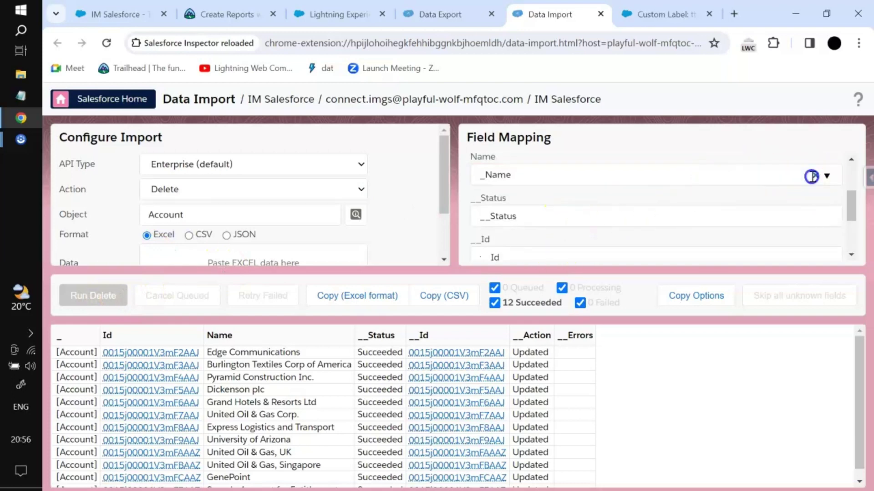
{"action": "scroll", "coordinate": [637, 200], "scroll_direction": "up", "scroll_amount": 2}
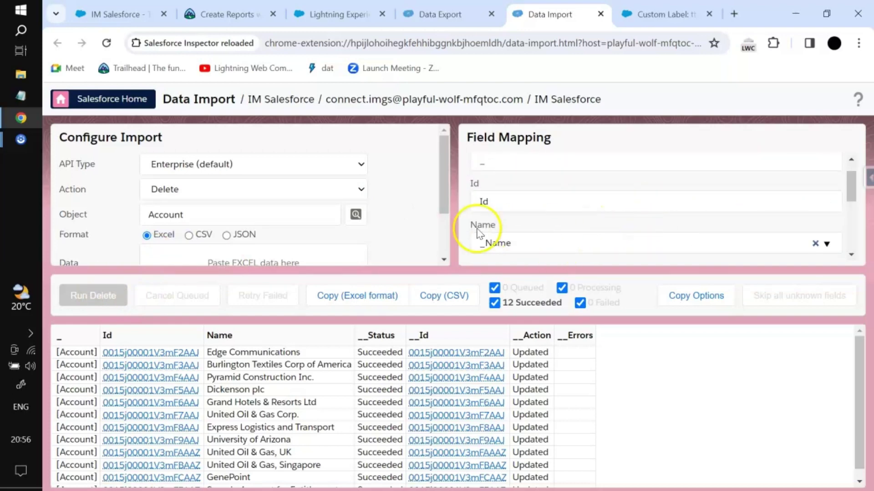
{"action": "scroll", "coordinate": [313, 390], "scroll_direction": "down", "scroll_amount": 1}
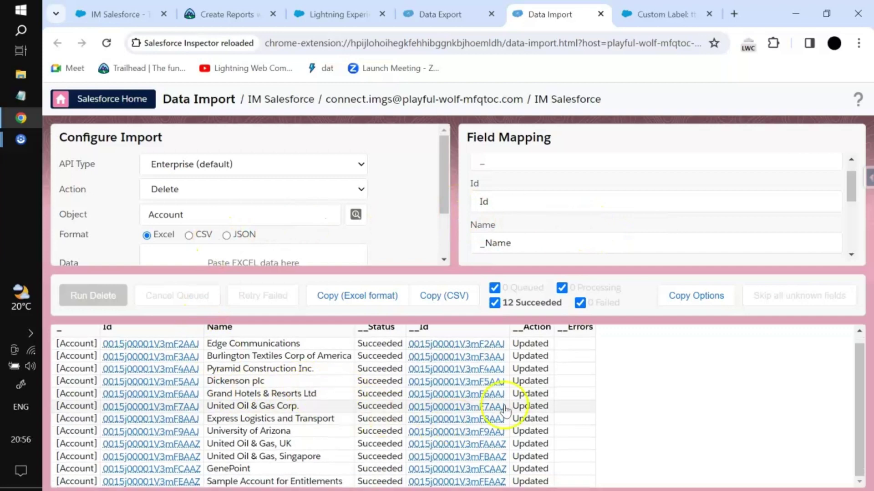
{"action": "scroll", "coordinate": [488, 400], "scroll_direction": "up", "scroll_amount": 1}
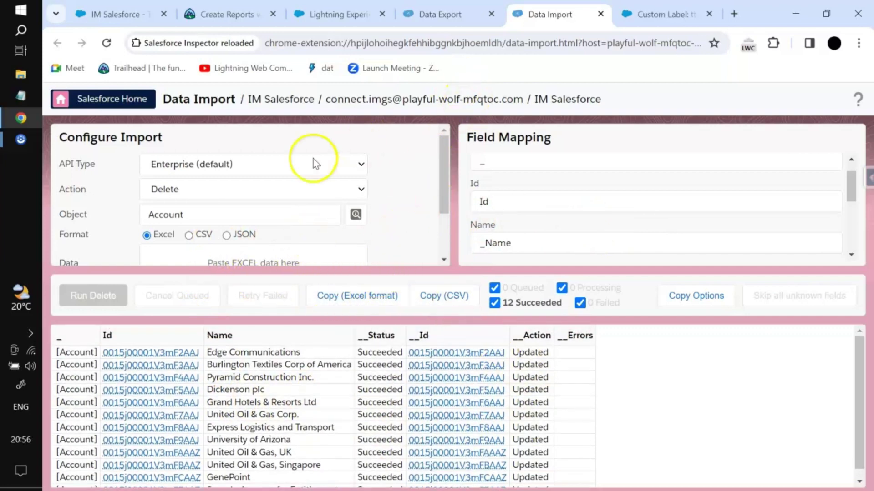
{"action": "left_click", "coordinate": [199, 194]}
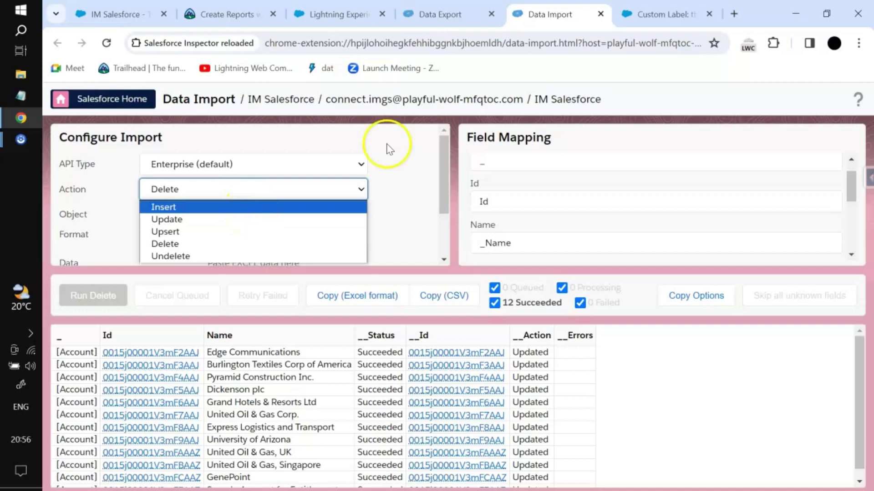
{"action": "left_click", "coordinate": [432, 7]}
Step: Open Org Limits from the Inspector panel in its own new browser tab
{"action": "left_click", "coordinate": [444, 9]}
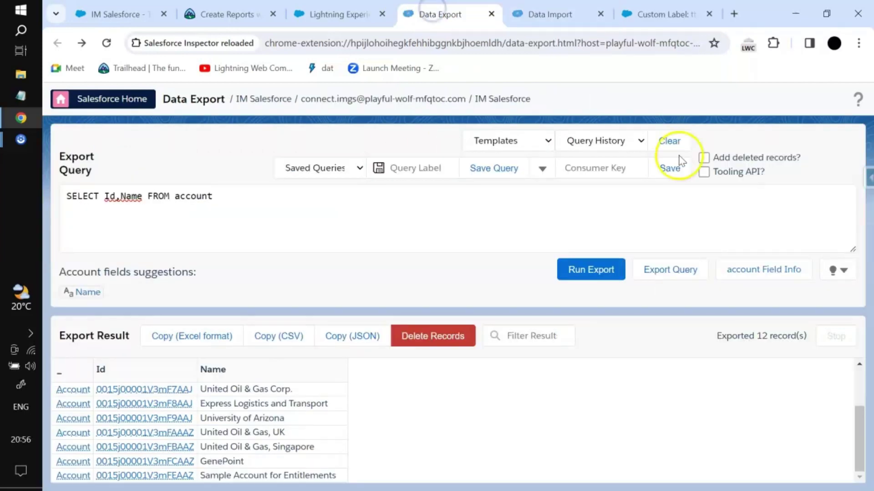
{"action": "left_click", "coordinate": [868, 177]}
{"action": "right_click", "coordinate": [779, 440]}
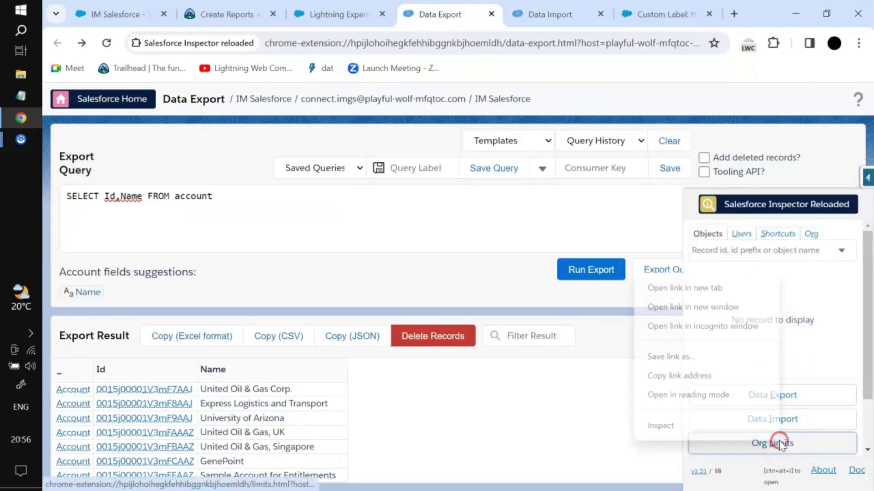
{"action": "left_click", "coordinate": [706, 289]}
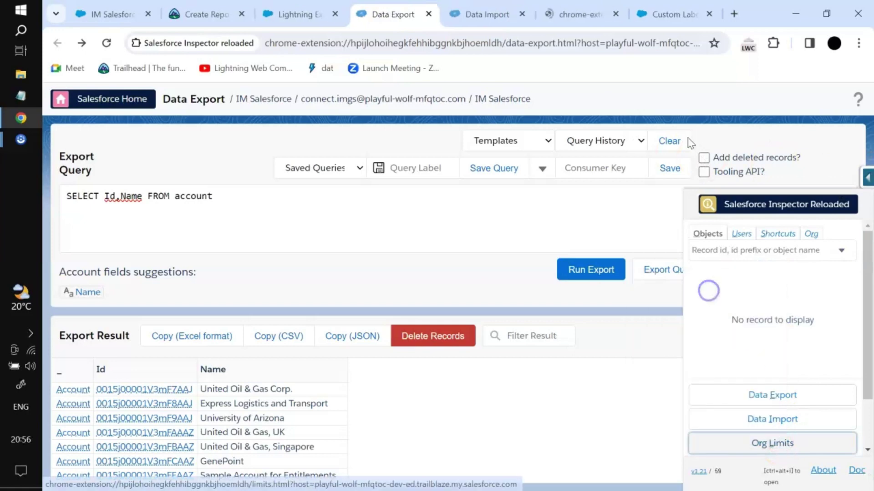
{"action": "left_click", "coordinate": [577, 14]}
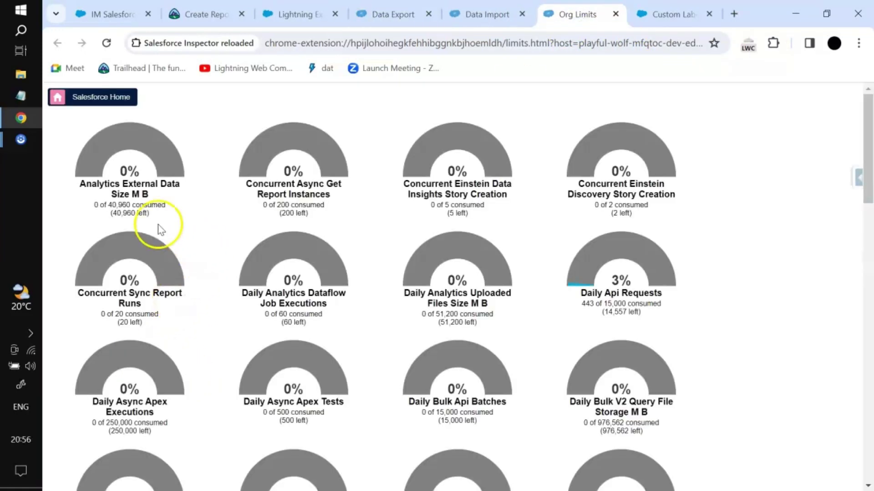
Step: Scroll through the org limit gauges, noting Daily Api Requests at 443 of 15,000 (3%)
{"action": "scroll", "coordinate": [143, 208], "scroll_direction": "down", "scroll_amount": 20}
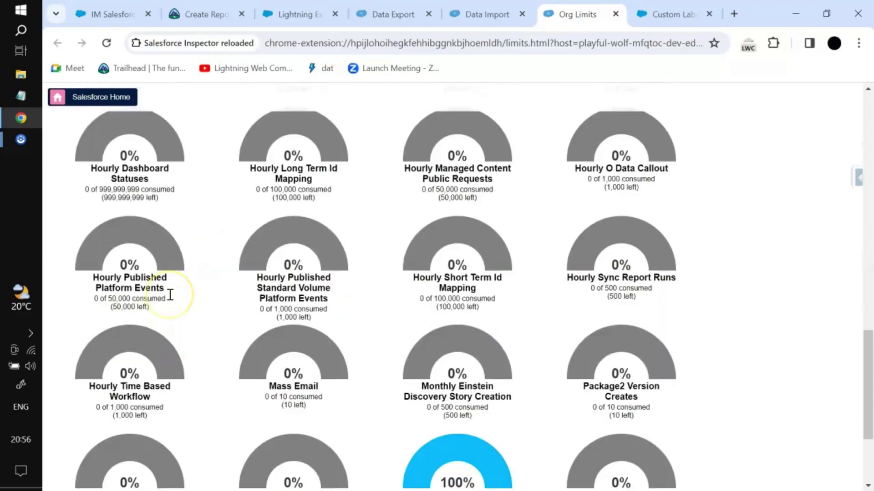
{"action": "scroll", "coordinate": [255, 375], "scroll_direction": "up", "scroll_amount": 18}
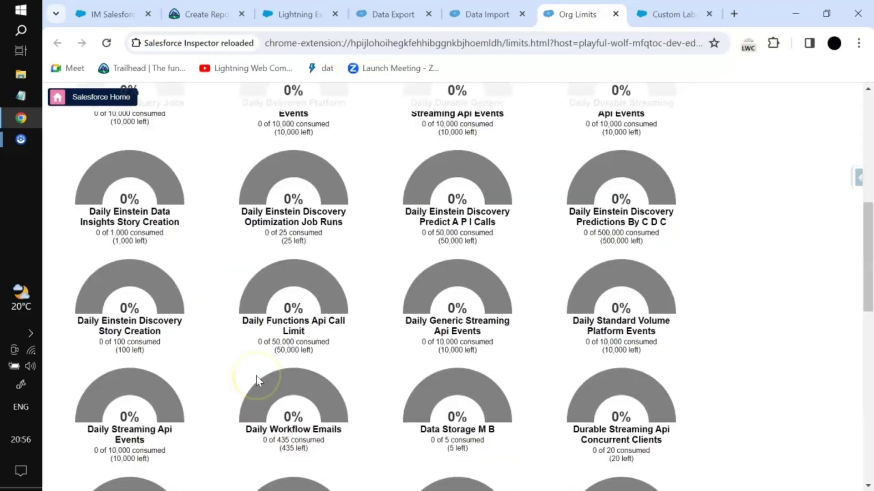
{"action": "scroll", "coordinate": [256, 376], "scroll_direction": "down", "scroll_amount": 16}
{"action": "scroll", "coordinate": [255, 376], "scroll_direction": "down", "scroll_amount": 1}
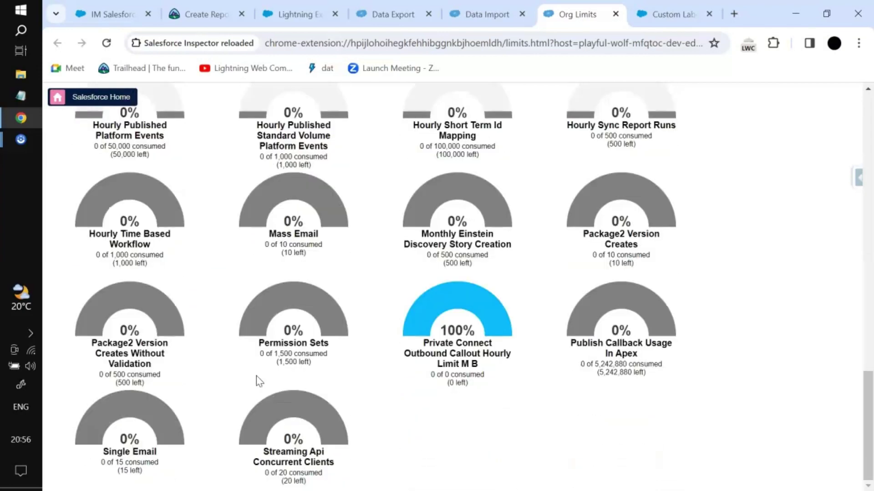
{"action": "scroll", "coordinate": [126, 341], "scroll_direction": "up", "scroll_amount": 3}
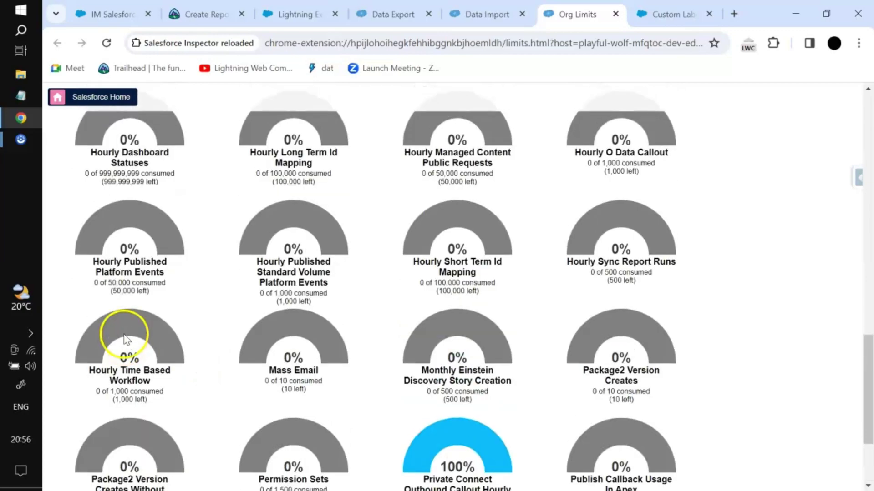
{"action": "scroll", "coordinate": [126, 338], "scroll_direction": "up", "scroll_amount": 10}
{"action": "scroll", "coordinate": [127, 340], "scroll_direction": "down", "scroll_amount": 3}
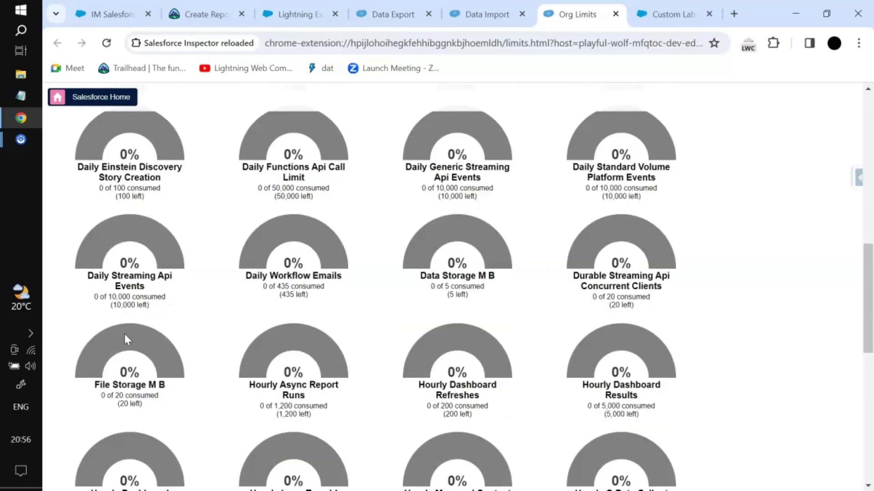
{"action": "scroll", "coordinate": [124, 334], "scroll_direction": "down", "scroll_amount": 1}
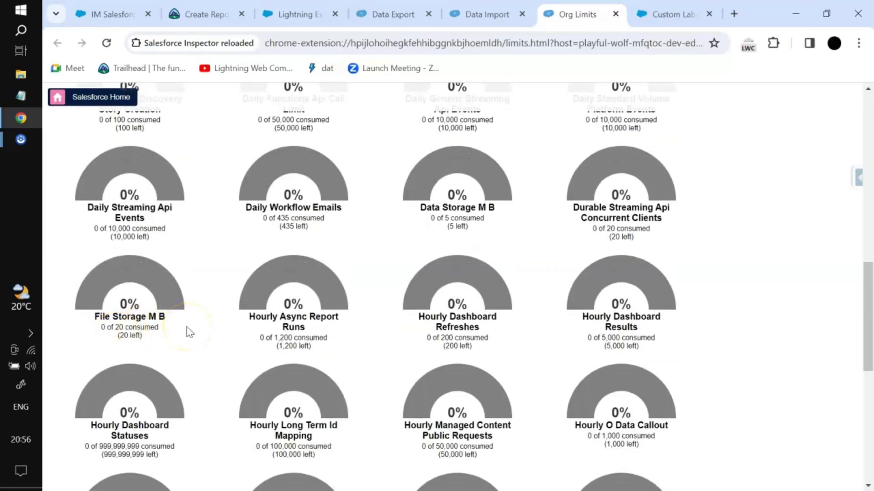
{"action": "scroll", "coordinate": [190, 332], "scroll_direction": "up", "scroll_amount": 10}
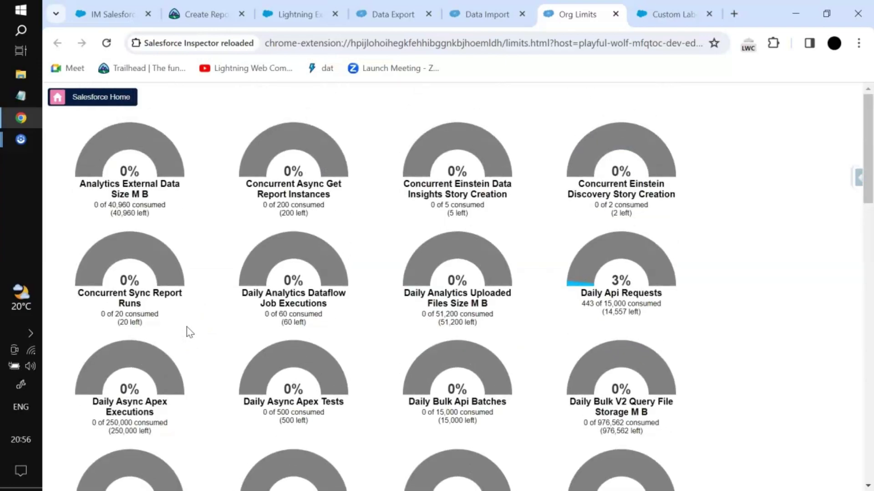
{"action": "scroll", "coordinate": [191, 333], "scroll_direction": "down", "scroll_amount": 15}
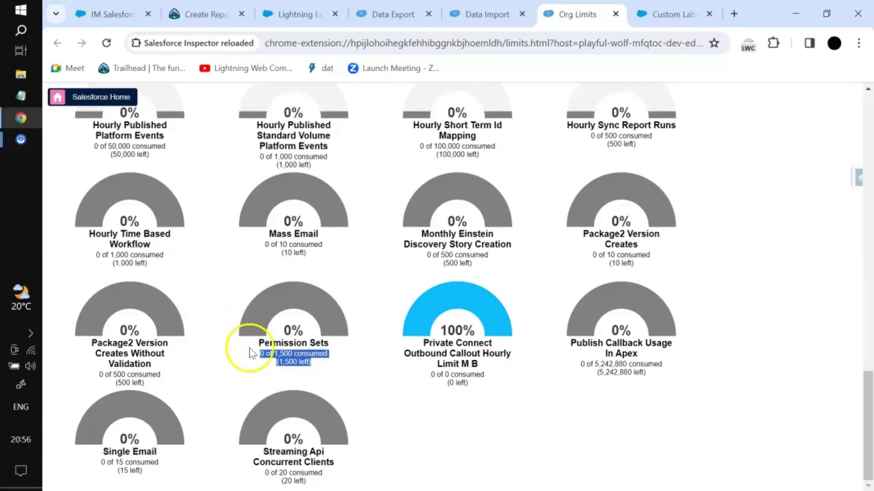
{"action": "scroll", "coordinate": [266, 356], "scroll_direction": "up", "scroll_amount": 10}
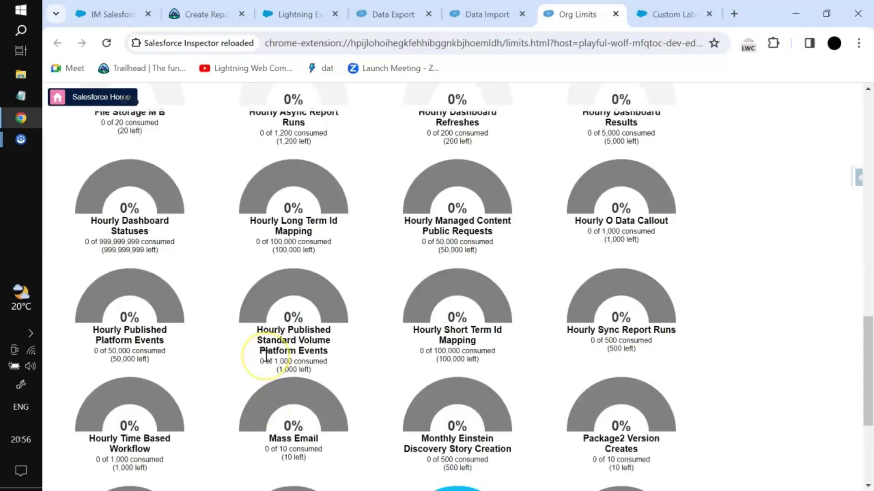
{"action": "scroll", "coordinate": [266, 356], "scroll_direction": "up", "scroll_amount": 8}
{"action": "scroll", "coordinate": [266, 356], "scroll_direction": "up", "scroll_amount": 3}
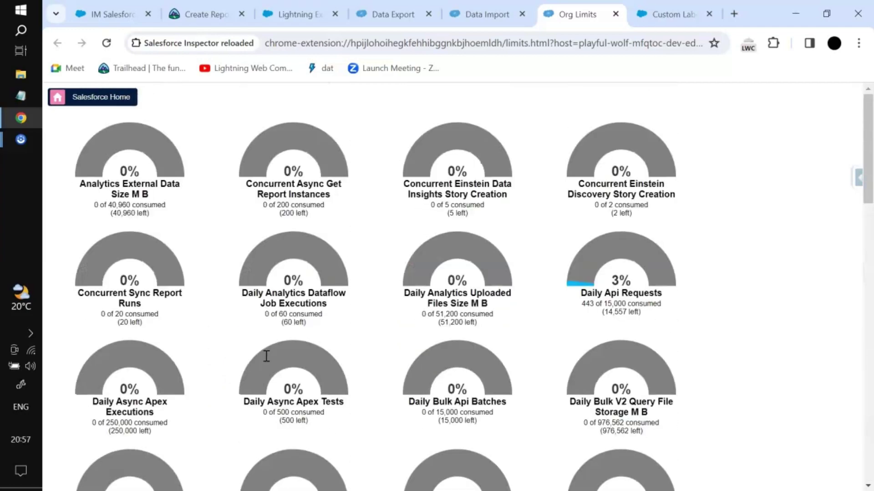
{"action": "left_click", "coordinate": [857, 181]}
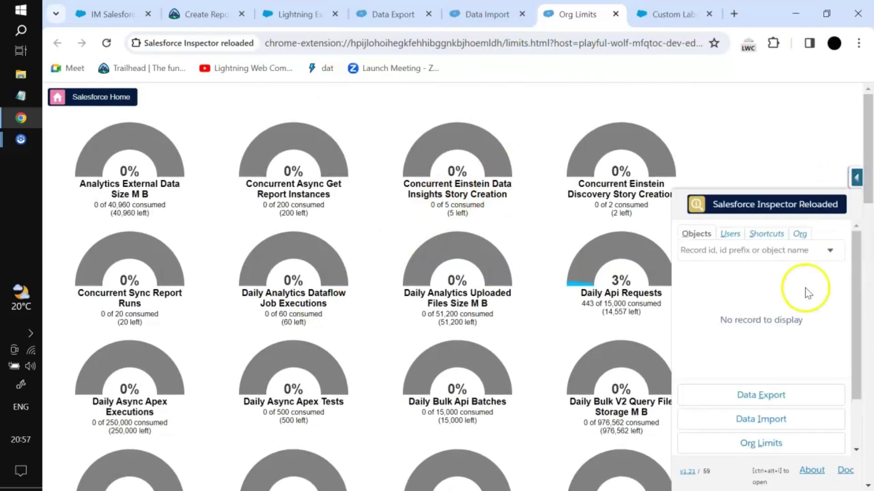
{"action": "scroll", "coordinate": [751, 416], "scroll_direction": "down", "scroll_amount": 5}
Step: Open the Download Metadata page in a new browser tab
{"action": "right_click", "coordinate": [752, 414]}
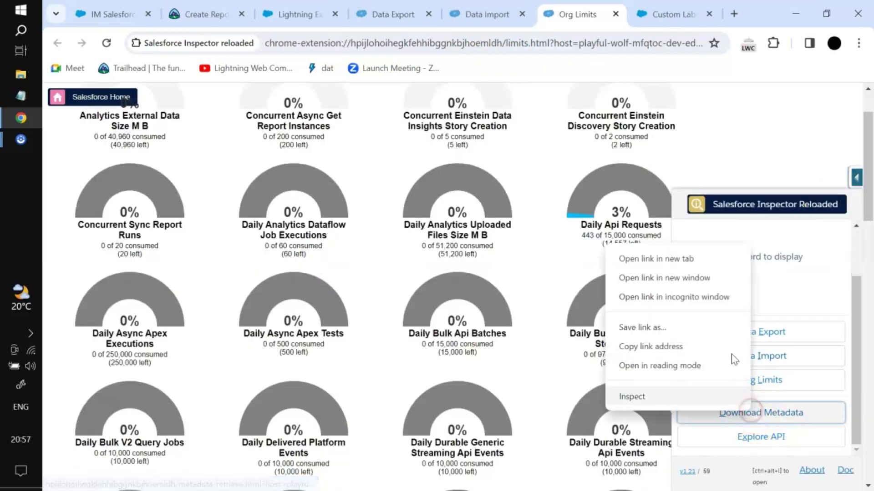
{"action": "left_click", "coordinate": [687, 256]}
{"action": "left_click", "coordinate": [596, 13]}
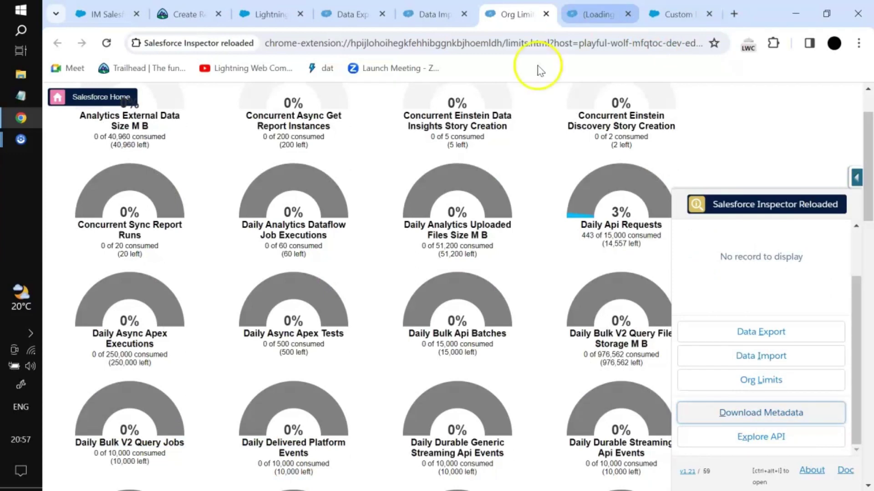
Step: Clear all metadata types except labels and retrieve the labels metadata until it reports Finished
{"action": "left_click", "coordinate": [58, 123]}
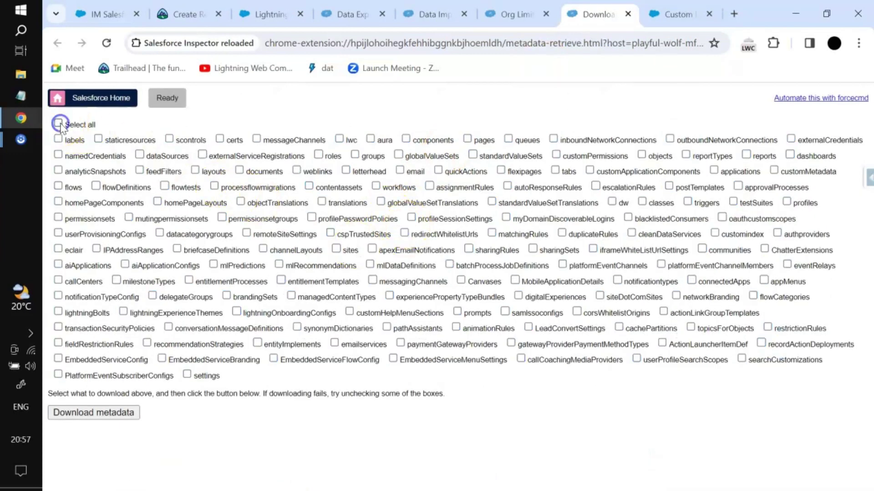
{"action": "left_click", "coordinate": [58, 123]}
{"action": "left_click", "coordinate": [59, 124]}
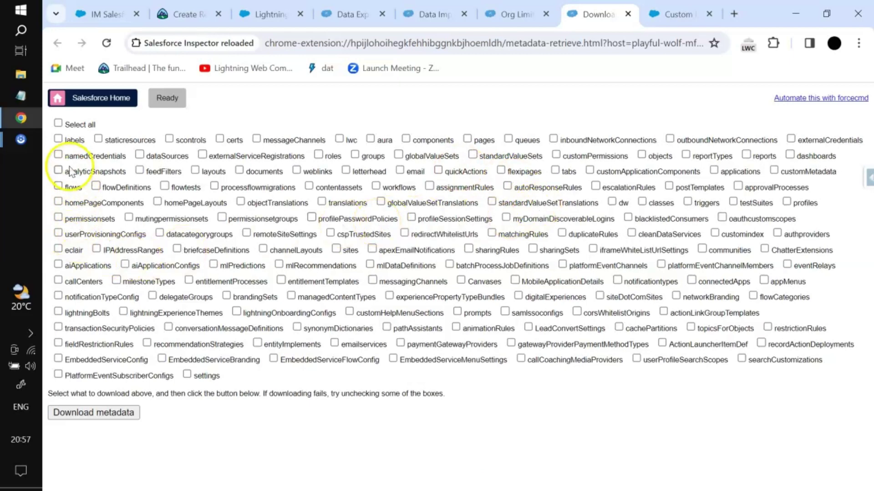
{"action": "left_click", "coordinate": [93, 414]}
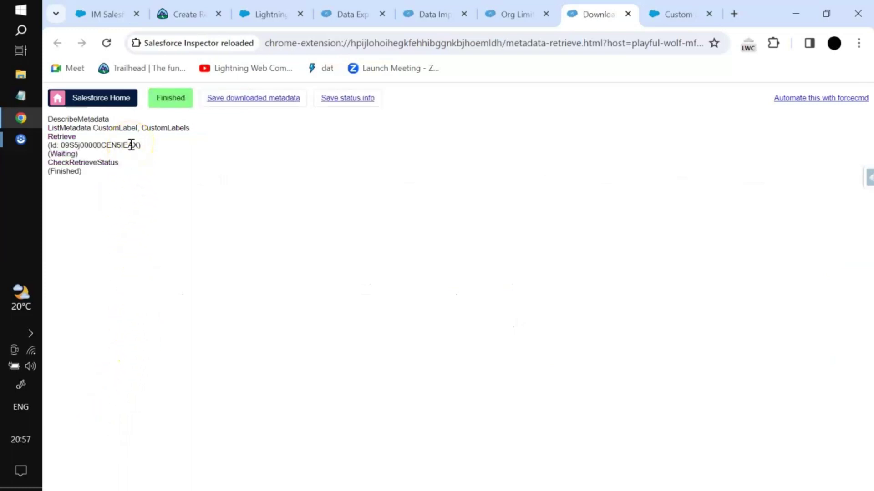
Step: Save the retrieved labels as metadata.zip and open it from Chrome's downloads list
{"action": "left_click", "coordinate": [242, 99]}
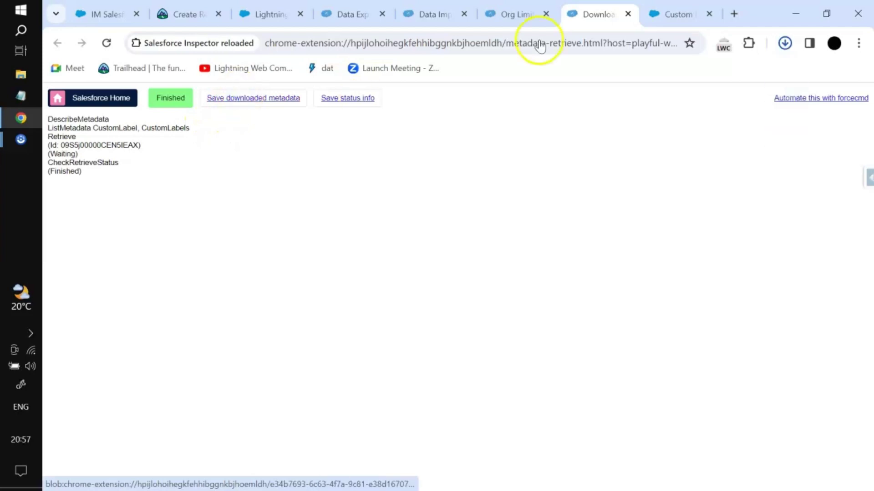
{"action": "left_click", "coordinate": [781, 49]}
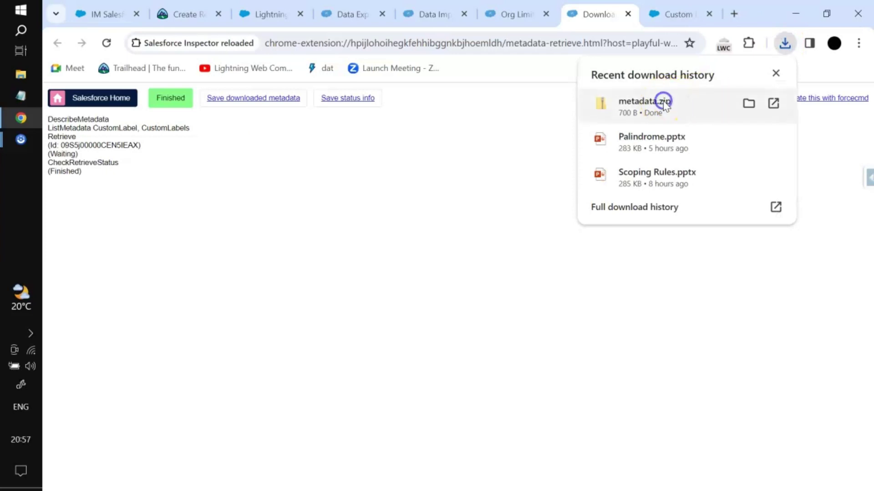
{"action": "left_click", "coordinate": [634, 114]}
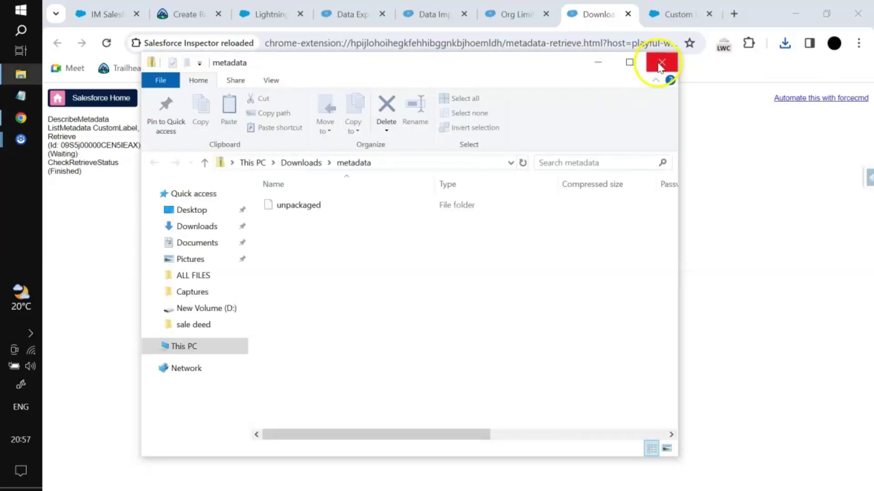
Step: Browse into the unpackaged and labels folders and open the CustomLabels.labels file
{"action": "left_click", "coordinate": [314, 208]}
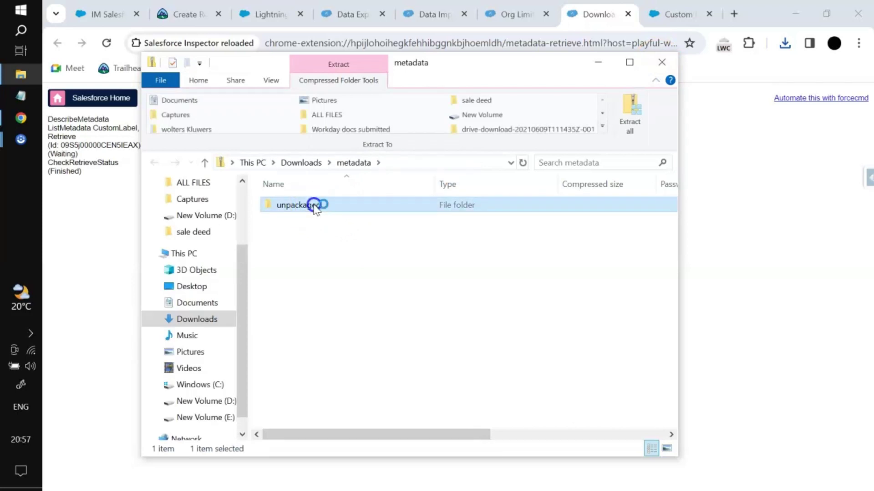
{"action": "double_click", "coordinate": [314, 206]}
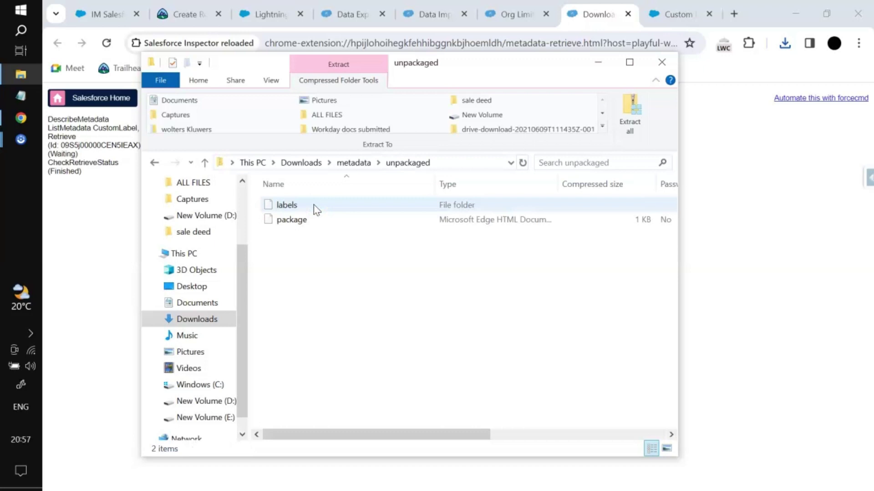
{"action": "left_click", "coordinate": [313, 205]}
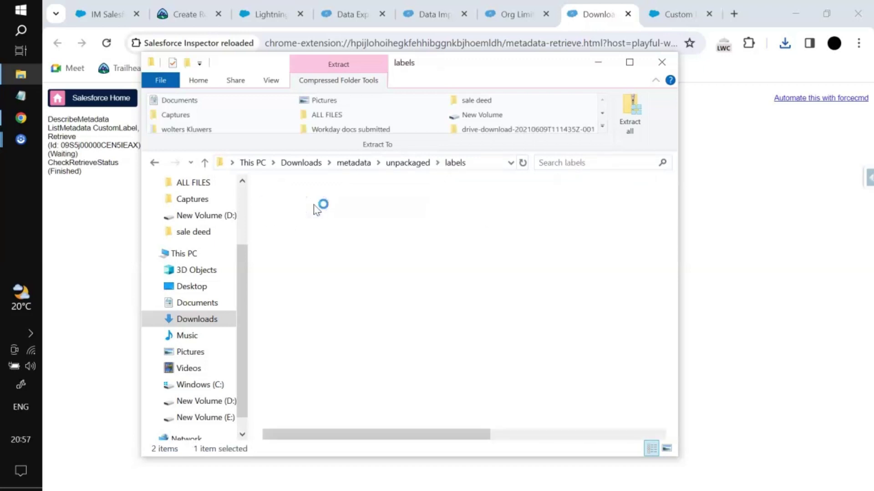
{"action": "left_click", "coordinate": [314, 206]}
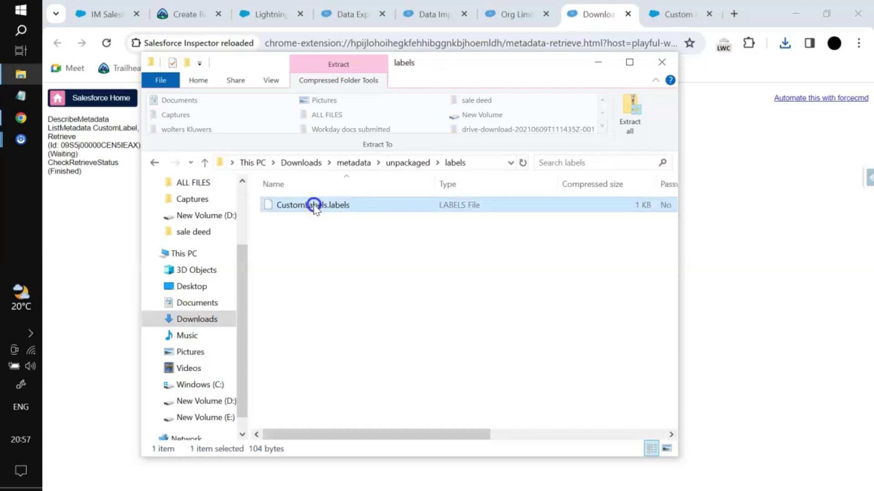
{"action": "double_click", "coordinate": [314, 205]}
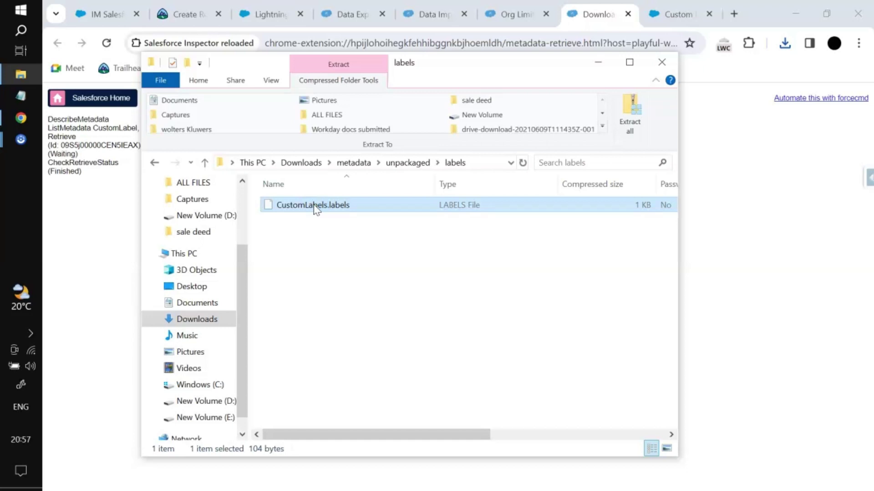
Step: Open CustomLabels.labels in Notepad to view its contents
{"action": "left_click", "coordinate": [331, 212]}
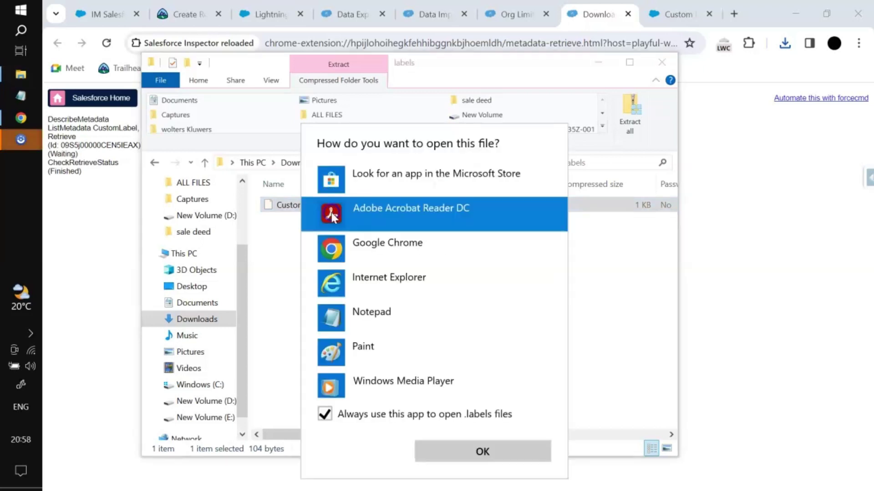
{"action": "scroll", "coordinate": [368, 316], "scroll_direction": "down", "scroll_amount": 2}
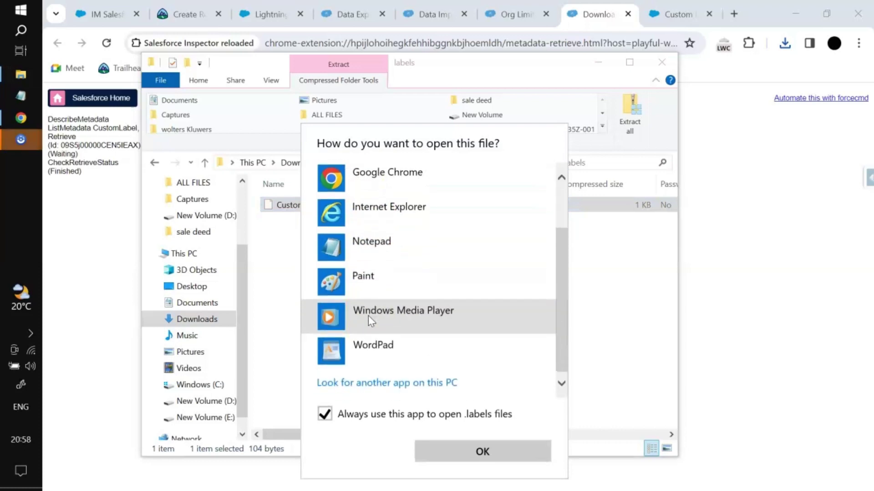
{"action": "scroll", "coordinate": [368, 316], "scroll_direction": "up", "scroll_amount": 2}
{"action": "left_click", "coordinate": [367, 316]}
{"action": "left_click", "coordinate": [473, 449]}
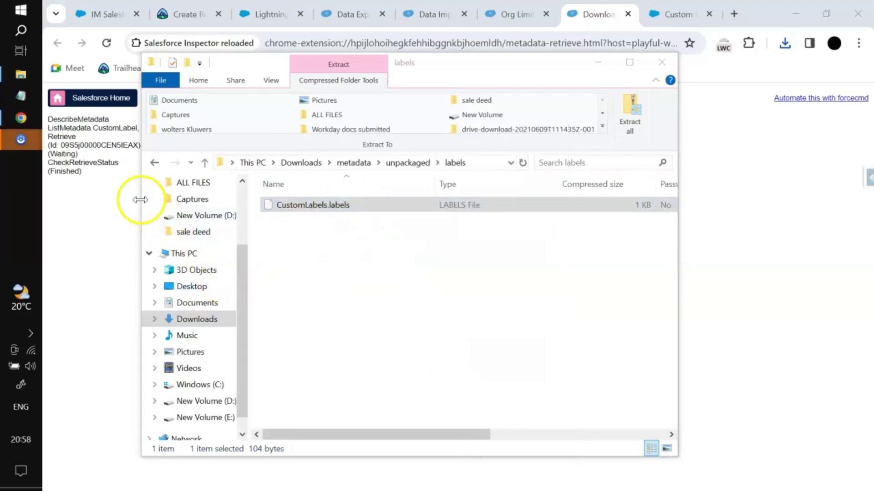
{"action": "double_click", "coordinate": [285, 210]}
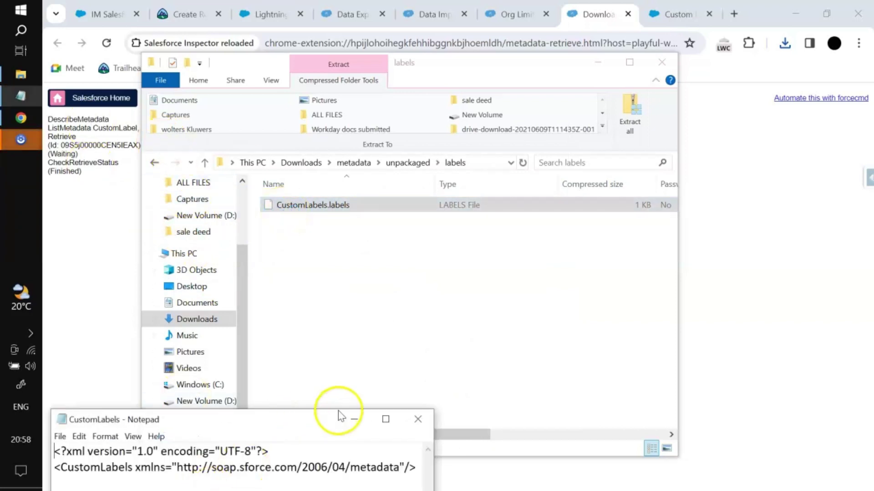
Step: Maximize the CustomLabels Notepad window, then close it and the labels folder window
{"action": "left_click", "coordinate": [386, 421]}
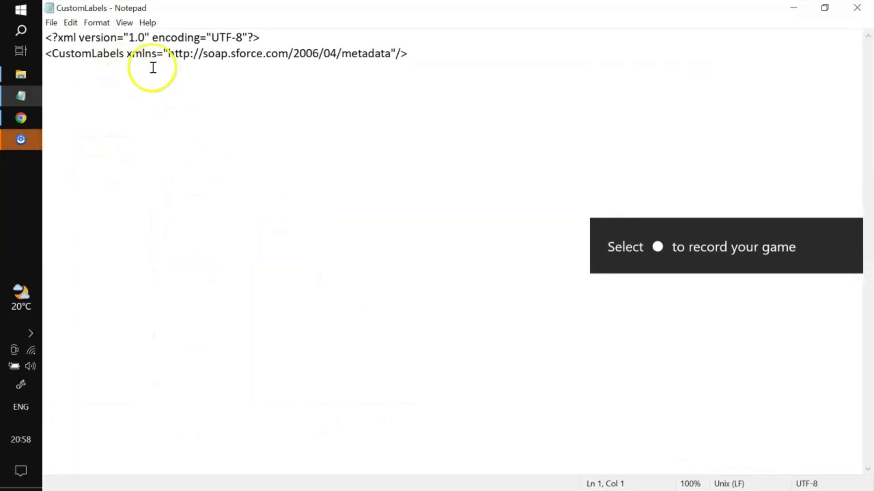
{"action": "left_click", "coordinate": [856, 7]}
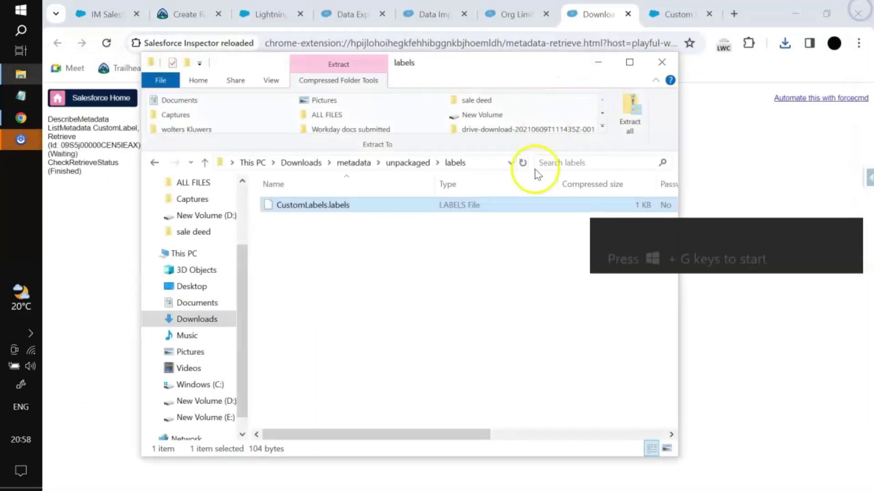
{"action": "left_click", "coordinate": [661, 66]}
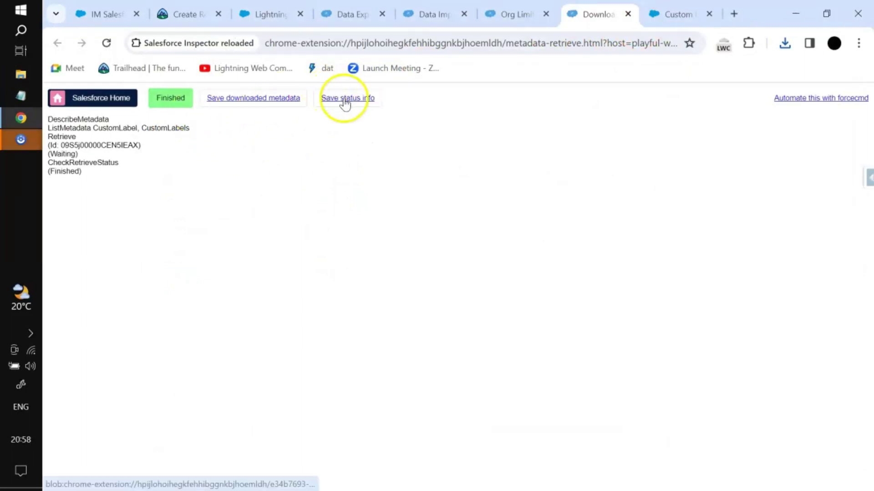
Step: Highlight the retrieve status lines, then switch to the Org Limits tab
{"action": "left_click_drag", "start_coordinate": [108, 179], "coordinate": [39, 145]}
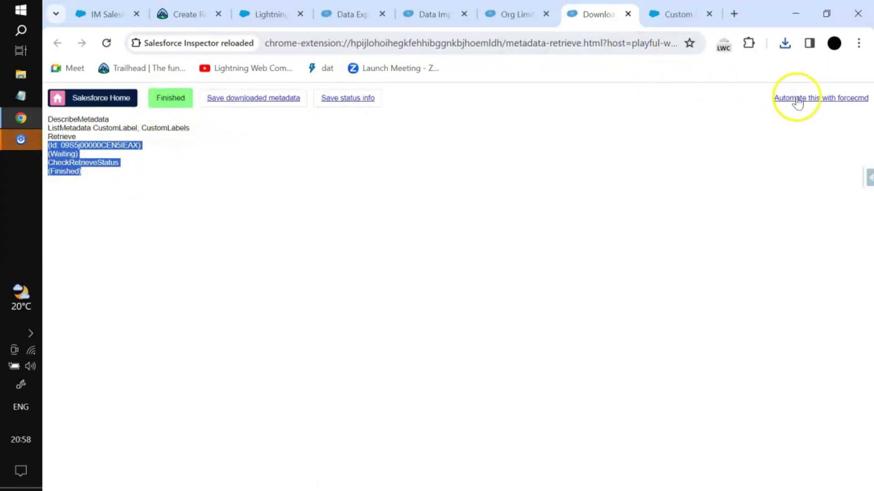
{"action": "left_click", "coordinate": [510, 13]}
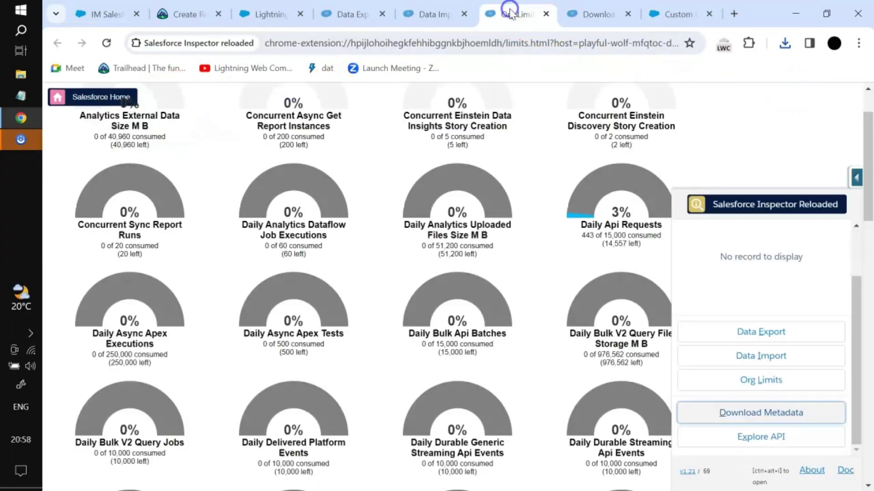
{"action": "left_click", "coordinate": [578, 12]}
{"action": "left_click", "coordinate": [524, 13]}
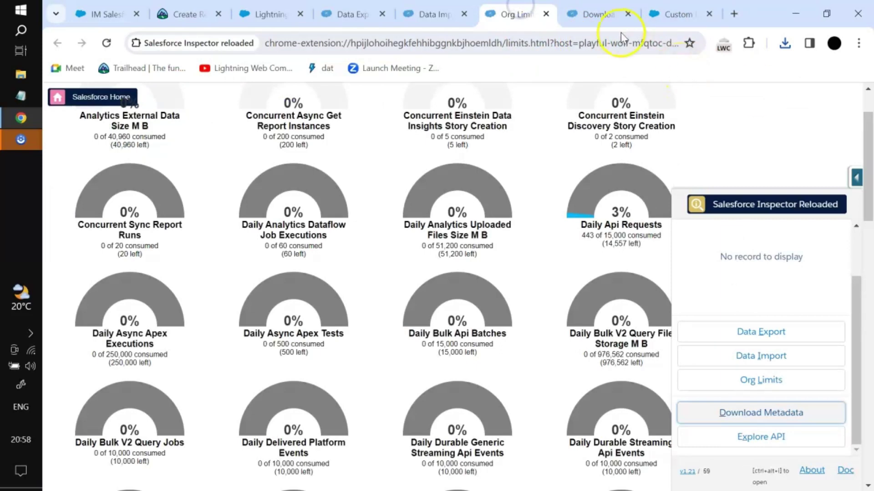
{"action": "scroll", "coordinate": [746, 357], "scroll_direction": "down", "scroll_amount": 3}
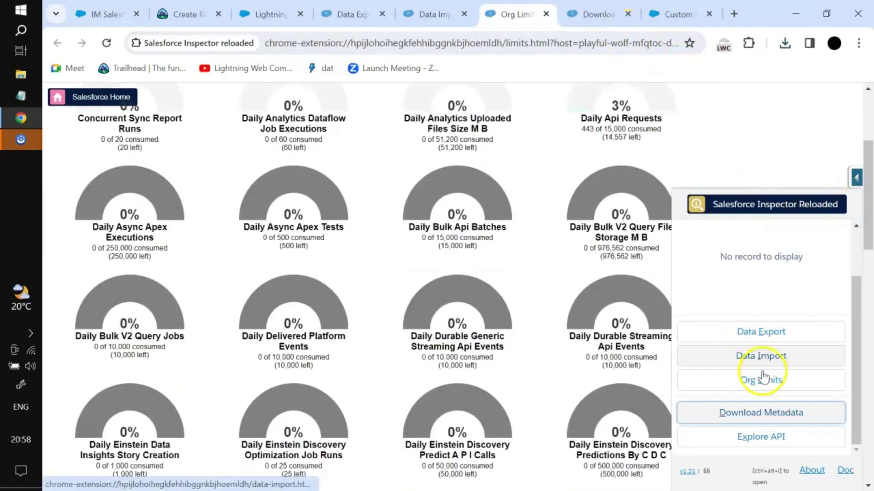
{"action": "scroll", "coordinate": [766, 415], "scroll_direction": "up", "scroll_amount": 2}
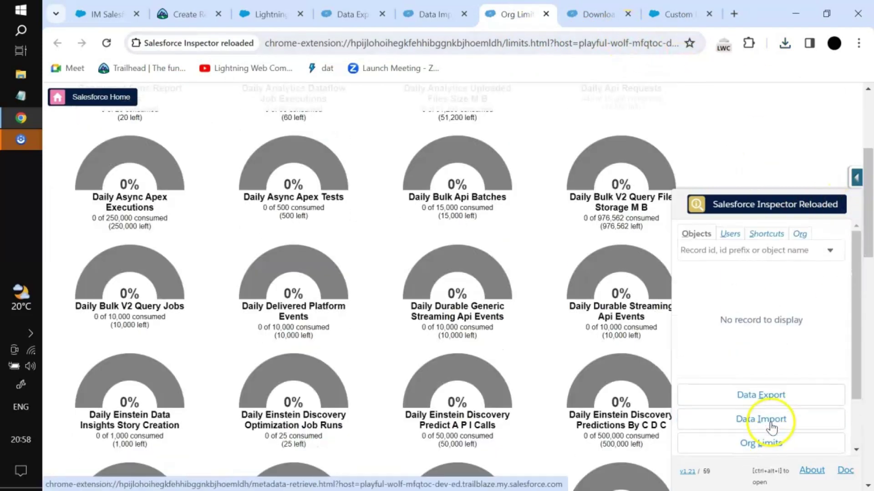
Step: Review the Users, Shortcuts and Org tabs, showing Developer Edition on instance AP27
{"action": "left_click", "coordinate": [734, 237]}
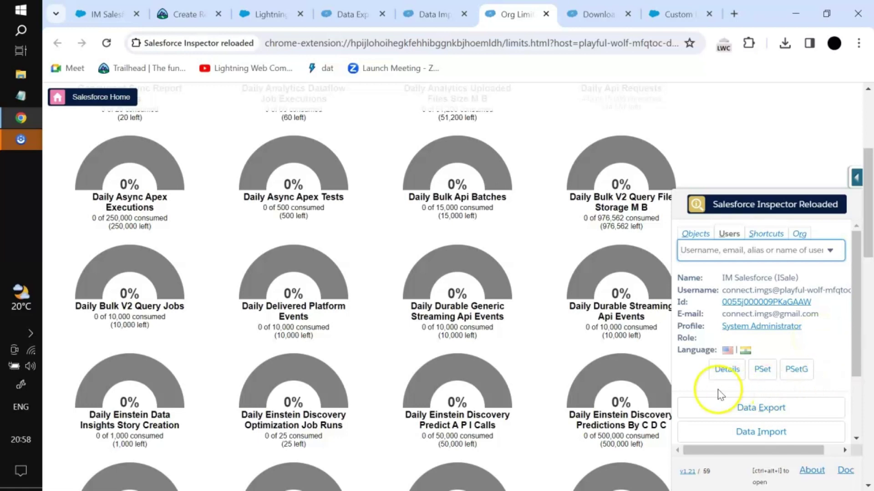
{"action": "left_click", "coordinate": [767, 235]}
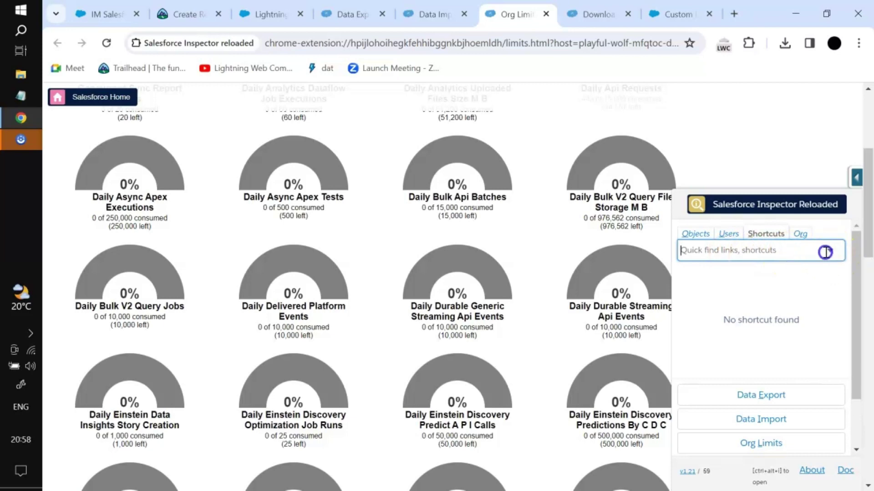
{"action": "left_click", "coordinate": [799, 234]}
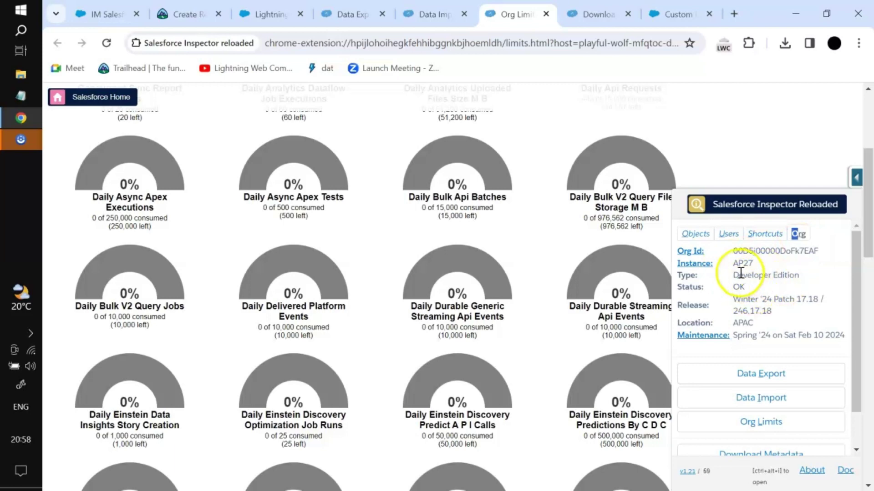
{"action": "scroll", "coordinate": [780, 275], "scroll_direction": "down", "scroll_amount": 1}
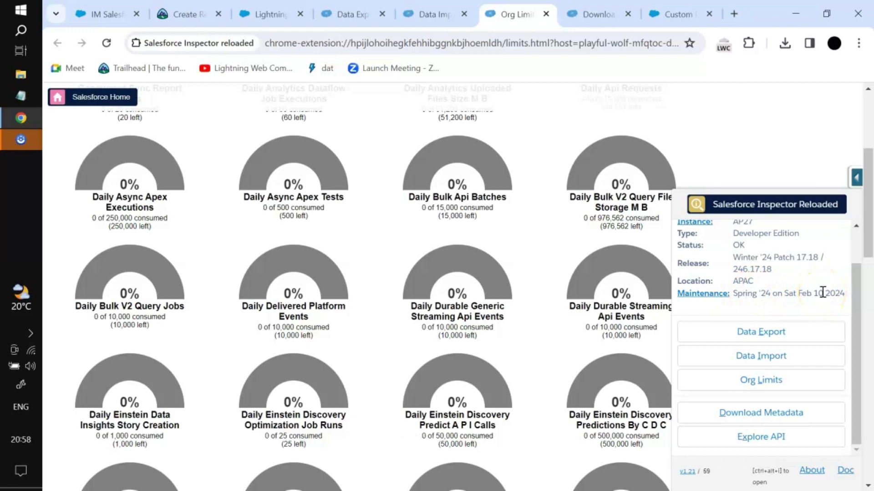
{"action": "scroll", "coordinate": [805, 327], "scroll_direction": "up", "scroll_amount": 4}
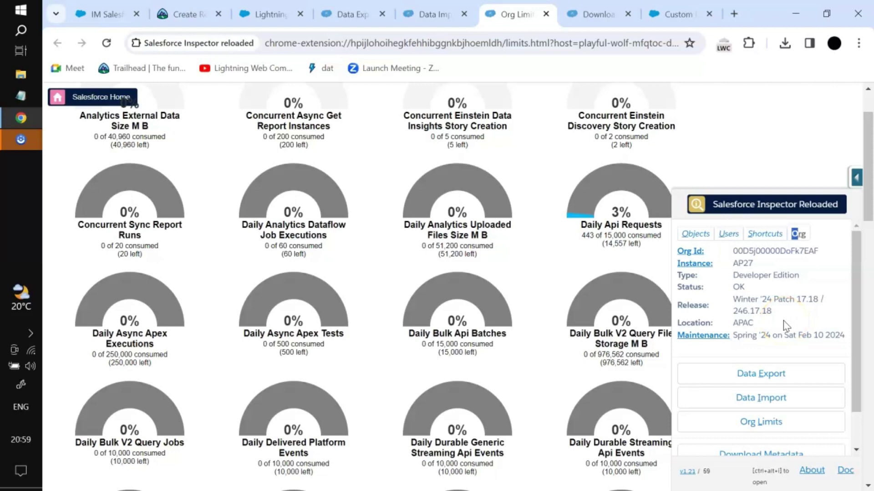
{"action": "scroll", "coordinate": [786, 326], "scroll_direction": "up", "scroll_amount": 2}
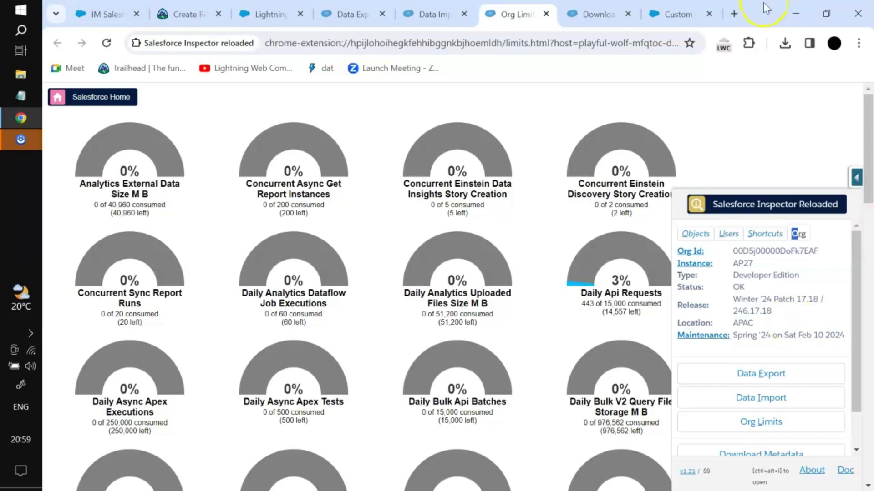
Step: Return to Data Export, close the Inspector side panel and focus the account query
{"action": "left_click", "coordinate": [378, 19]}
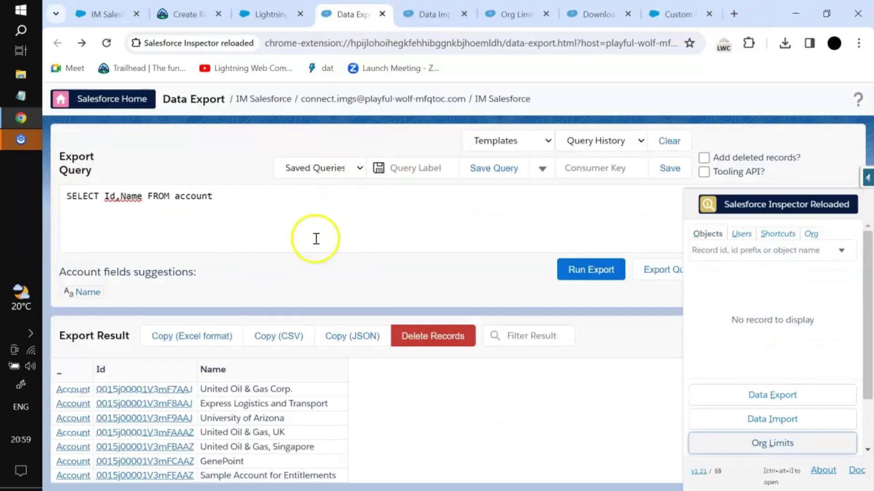
{"action": "left_click", "coordinate": [867, 178]}
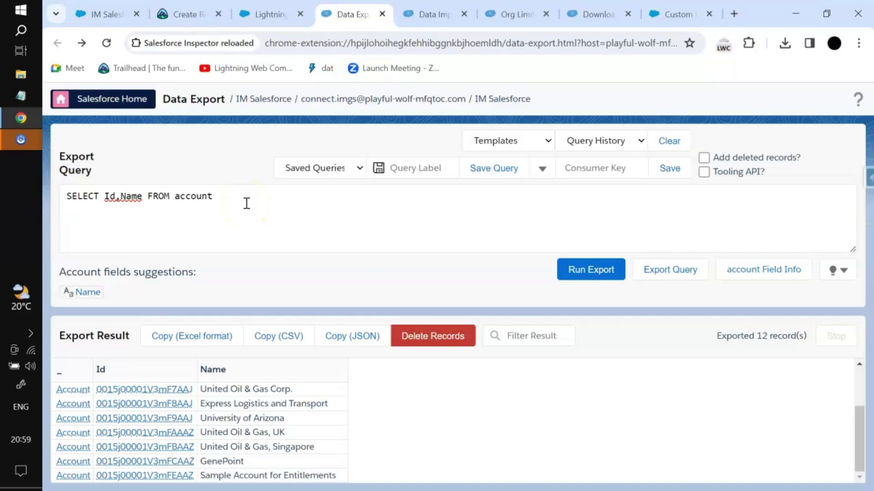
{"action": "left_click", "coordinate": [228, 196]}
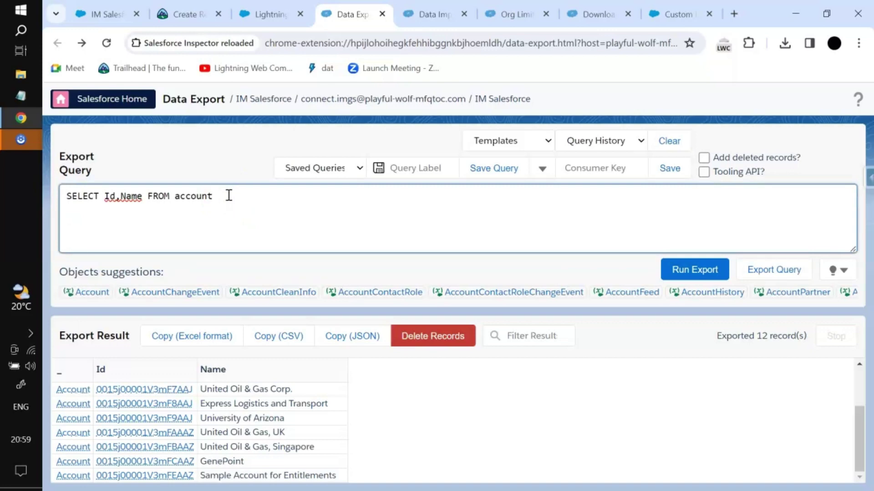
Step: Delete Name from the query and start typing the Type field, leaving 'ty'
{"action": "left_click", "coordinate": [95, 217]}
{"action": "double_click", "coordinate": [130, 196]}
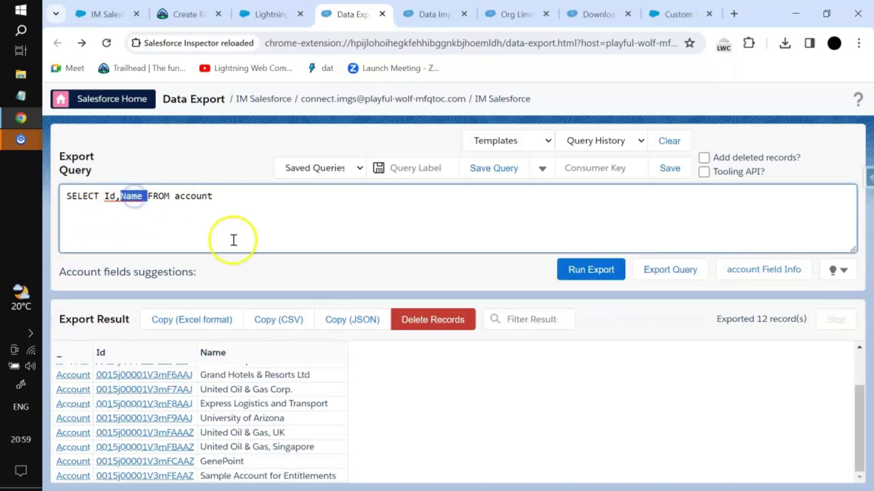
{"action": "key", "text": "BackSpace"}
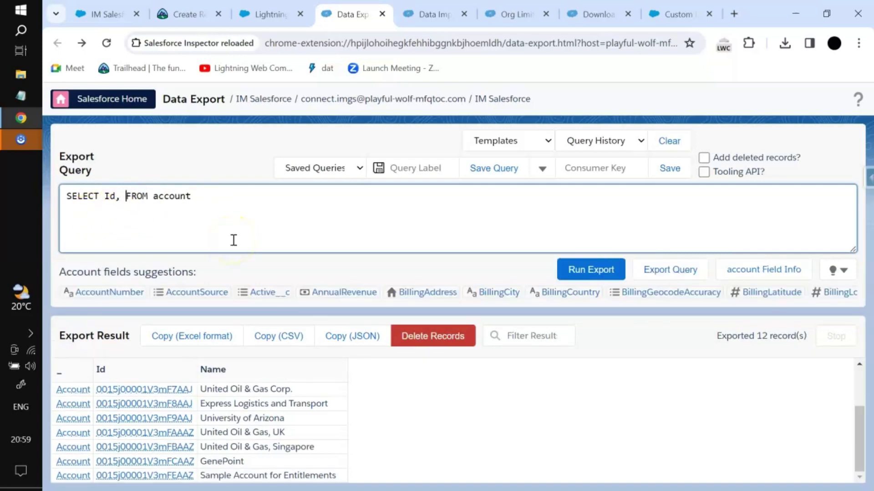
{"action": "key", "text": "Left"}
{"action": "type", "text": "ty"}
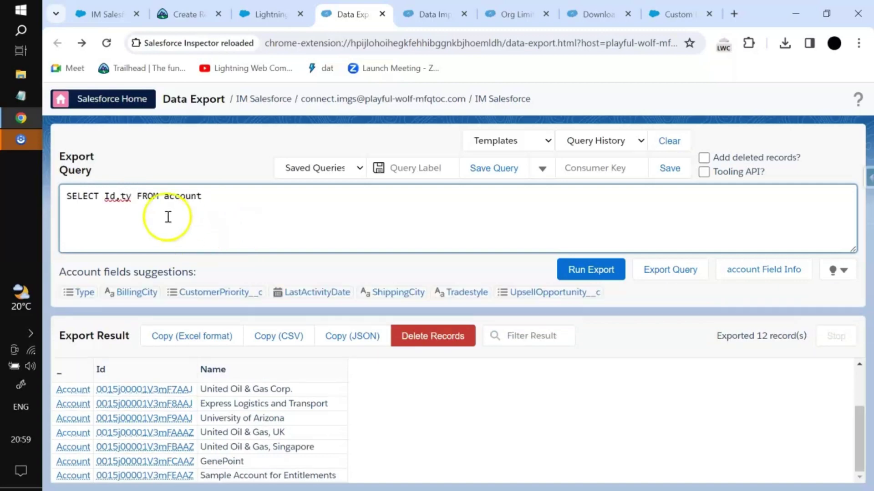
{"action": "type", "text": "pe"}
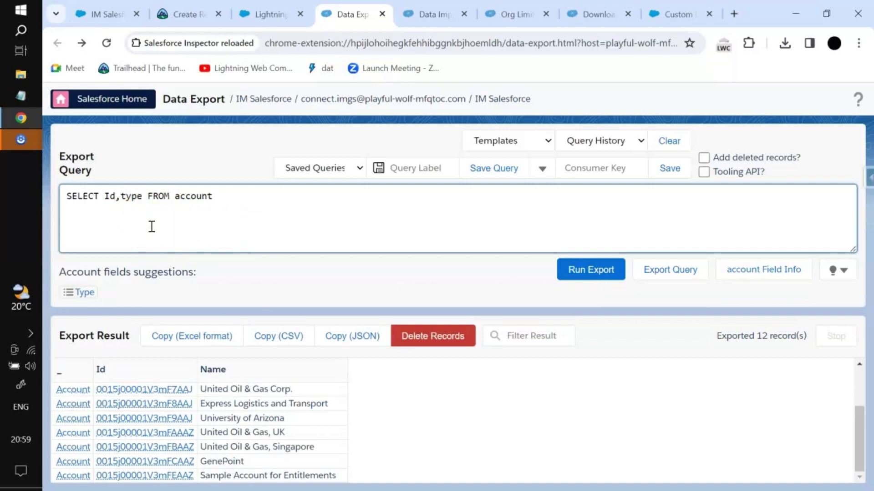
{"action": "key", "text": "BackSpace"}
{"action": "key", "text": "BackSpace"}
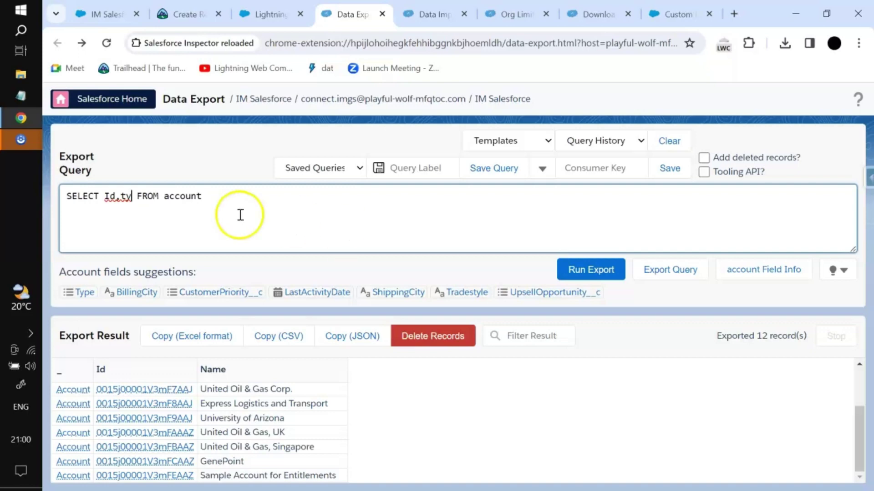
Step: Add the filter 'where CreatedDate = LAST_YEAR' to the account query
{"action": "left_click", "coordinate": [236, 197]}
{"action": "type", "text": "wh"}
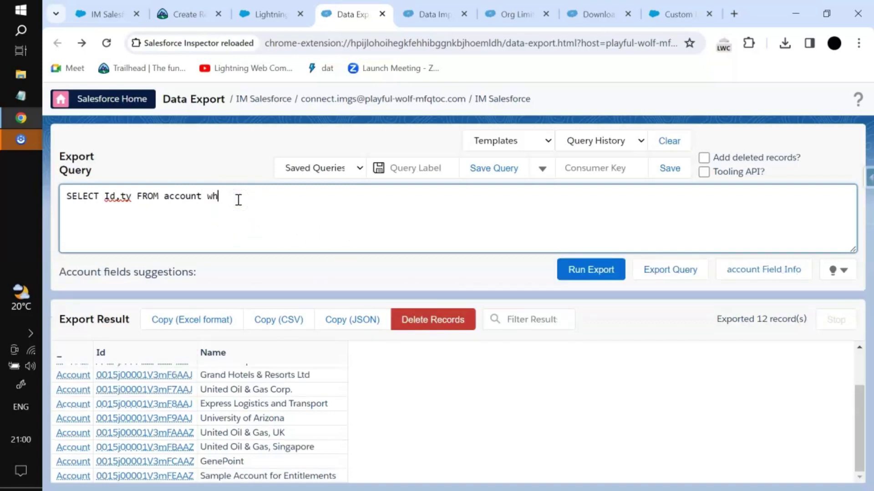
{"action": "type", "text": "ere created"}
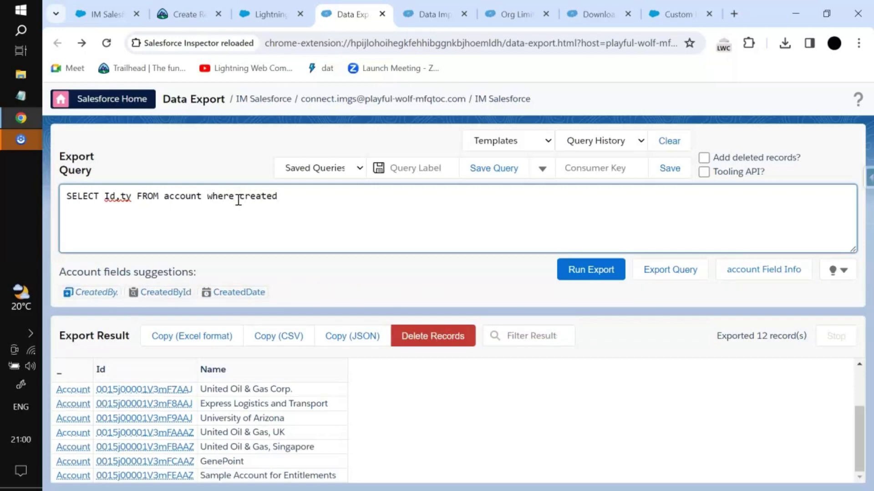
{"action": "left_click", "coordinate": [239, 292]}
{"action": "type", "text": "="}
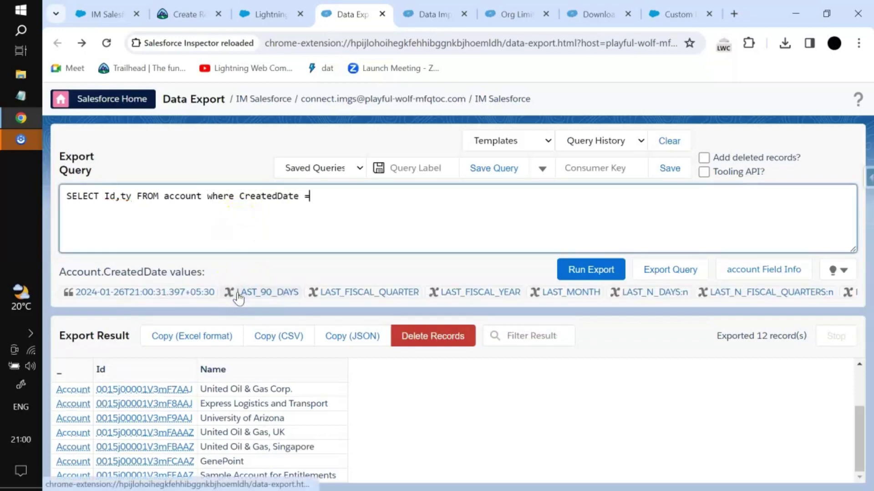
{"action": "left_click", "coordinate": [842, 274]}
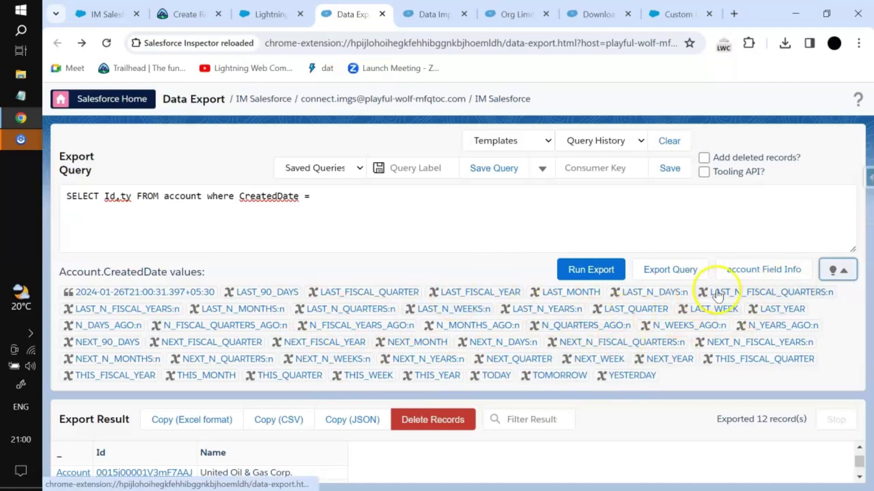
{"action": "left_click", "coordinate": [770, 312]}
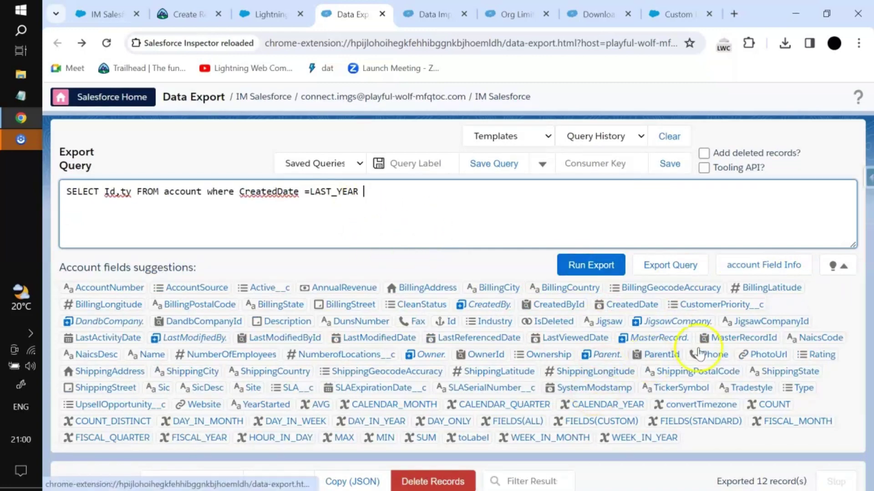
{"action": "left_click", "coordinate": [841, 266]}
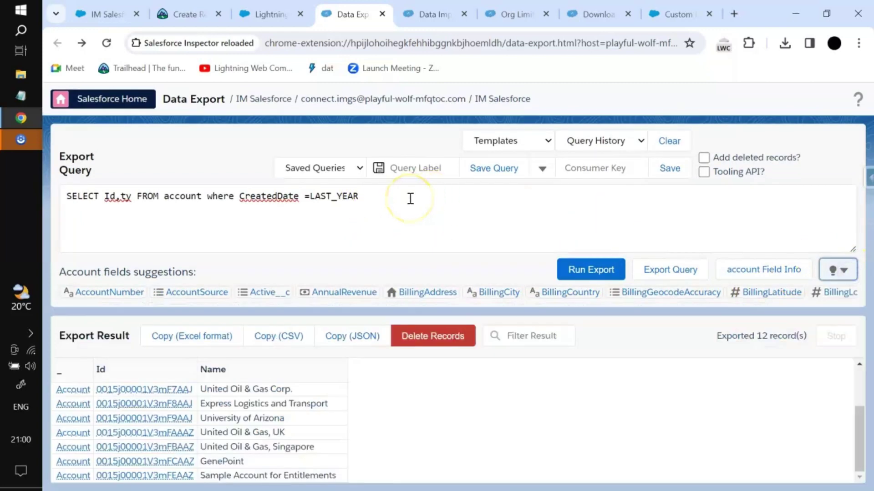